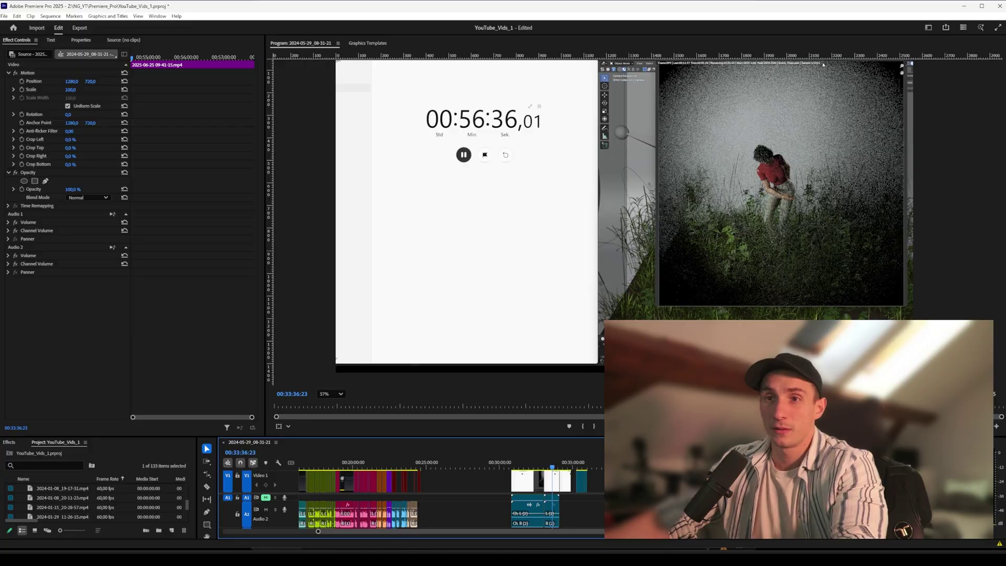
- Move the playhead to the end of the render recording and check the time noted in the text file
{"action": "left_click_drag", "start_coordinate": [552, 467], "coordinate": [562, 473]}
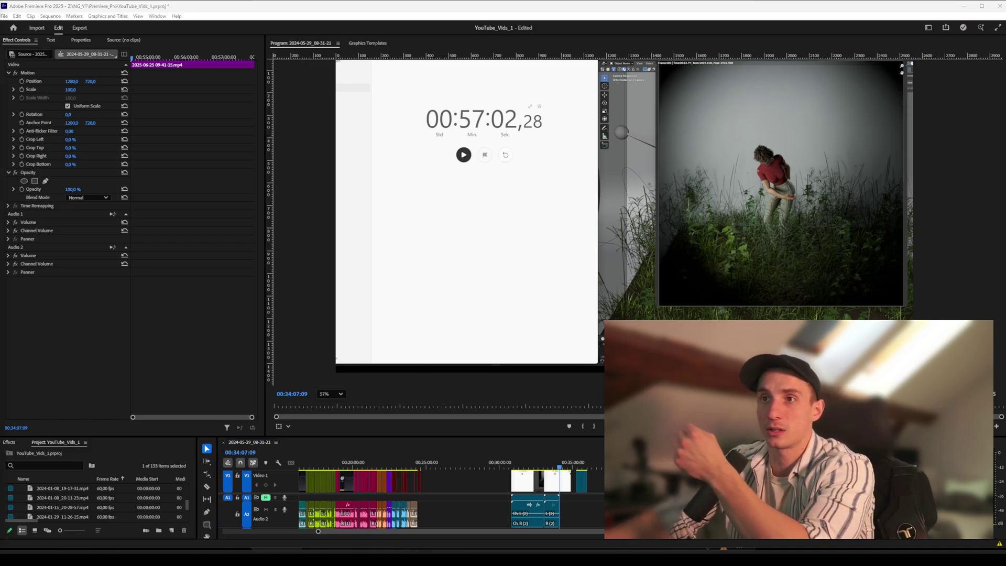
{"action": "key", "text": "alt+Tab"}
{"action": "double_click", "coordinate": [7, 76]}
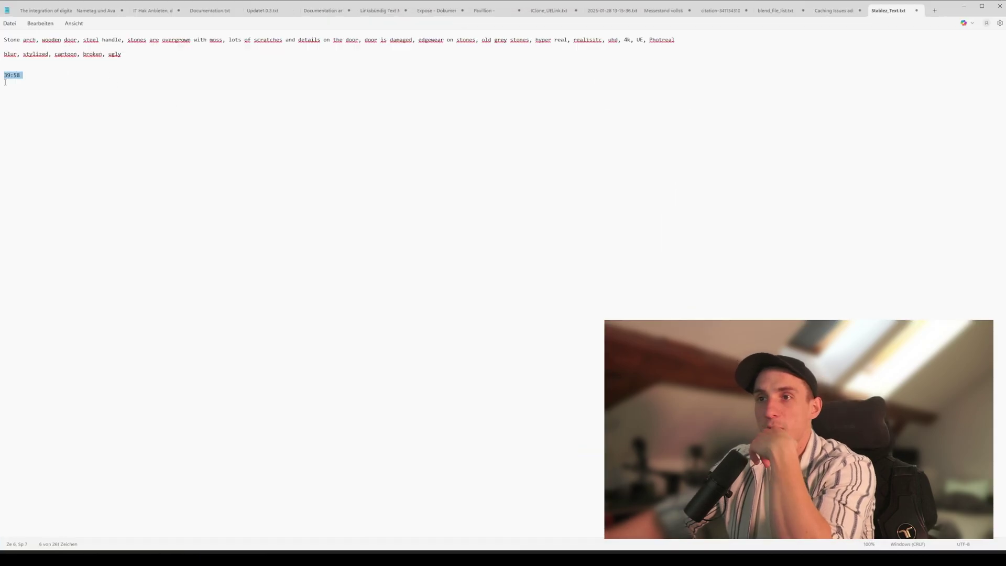
{"action": "left_click", "coordinate": [965, 6]}
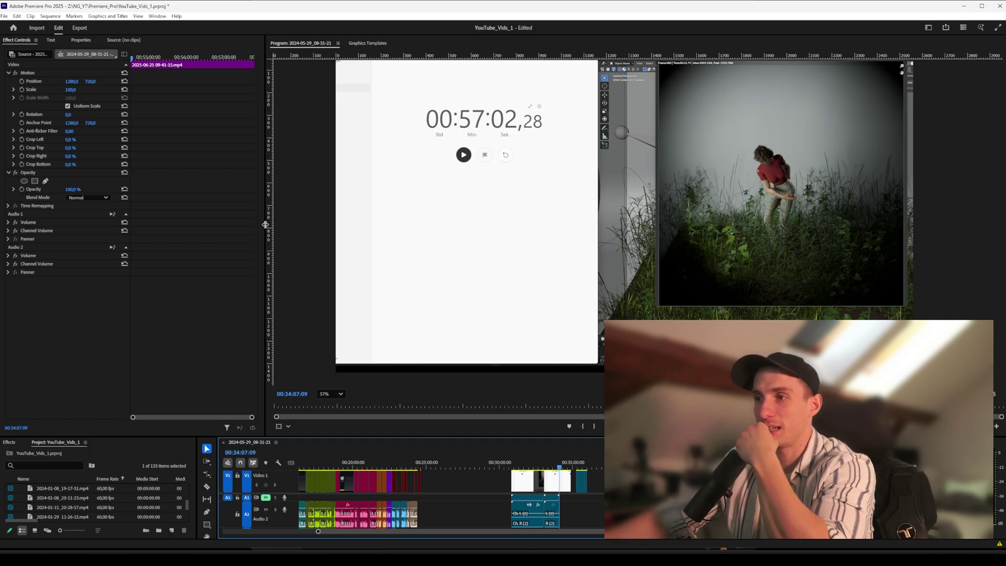
- Widen the program preview and advance along the sequence past the render clips to the light-baking recordings
{"action": "left_click_drag", "start_coordinate": [266, 225], "coordinate": [214, 220]}
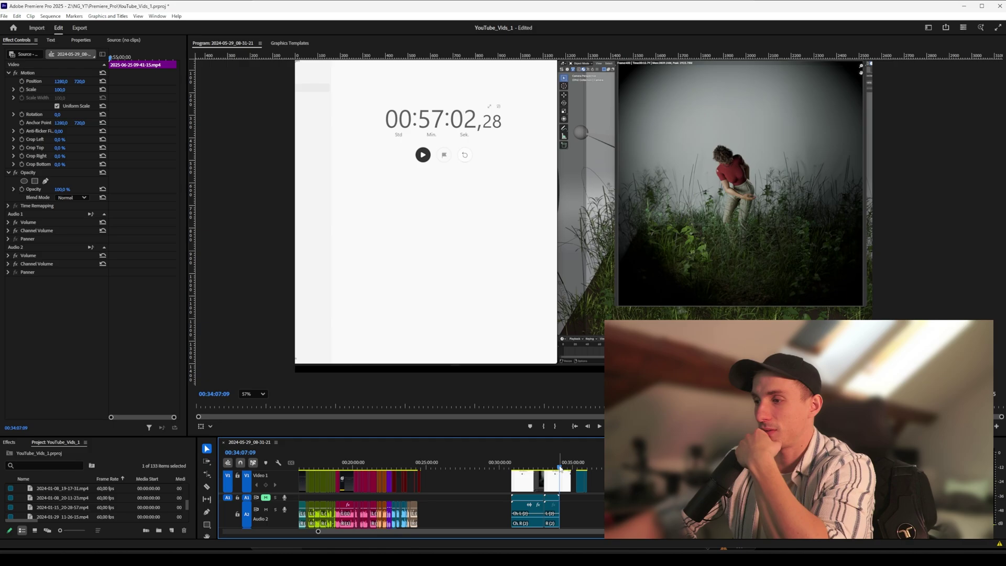
{"action": "left_click_drag", "start_coordinate": [560, 466], "coordinate": [565, 467]}
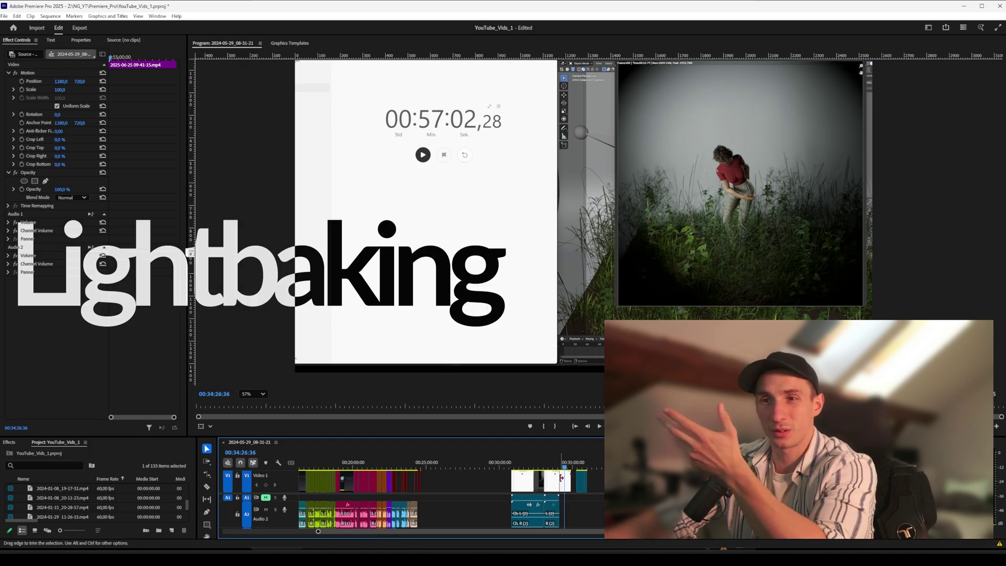
{"action": "scroll", "coordinate": [685, 539], "scroll_direction": "down", "scroll_amount": 3}
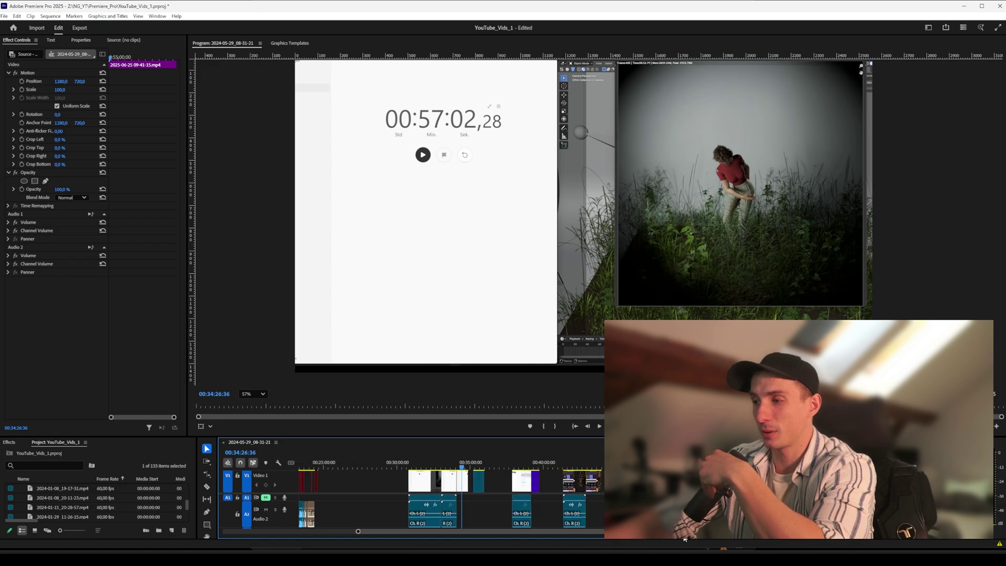
{"action": "left_click_drag", "start_coordinate": [358, 532], "coordinate": [442, 534]}
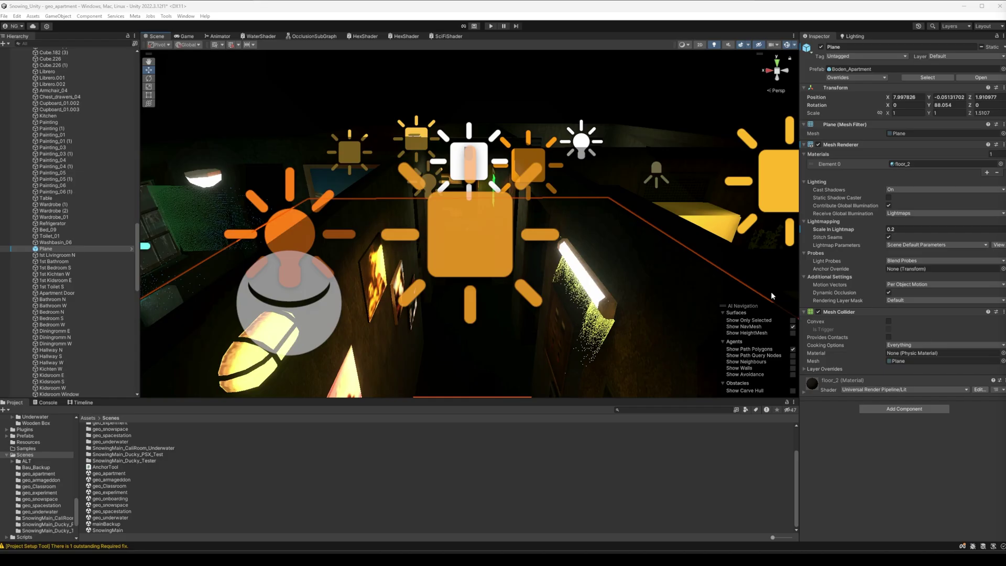
- In Unity, open the apartment scene's lighting settings in a wider panel and generate the baked lighting
{"action": "right_click_drag", "start_coordinate": [602, 299], "coordinate": [535, 340]}
{"action": "left_click", "coordinate": [855, 36]}
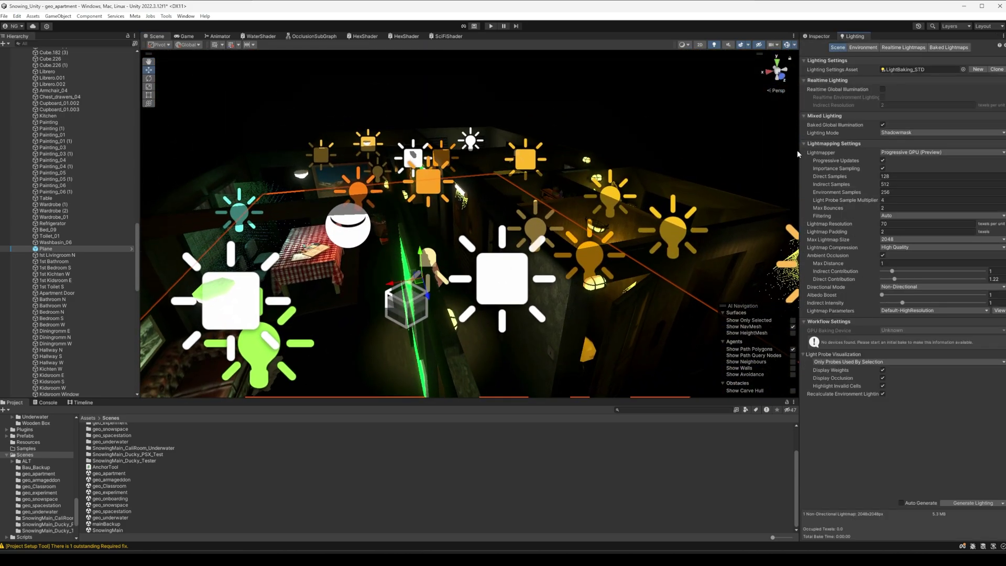
{"action": "left_click_drag", "start_coordinate": [797, 150], "coordinate": [576, 152]}
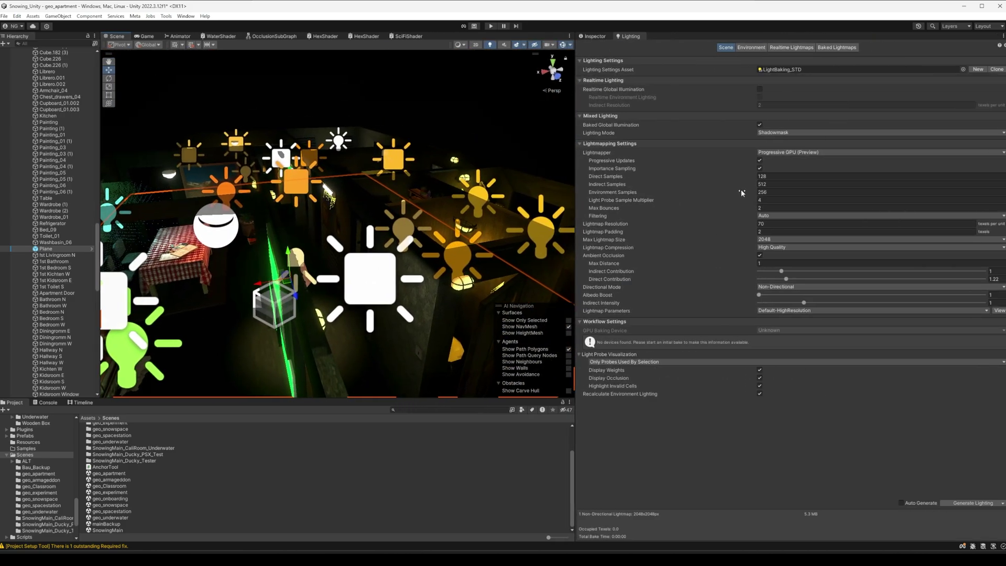
{"action": "left_click", "coordinate": [975, 503]}
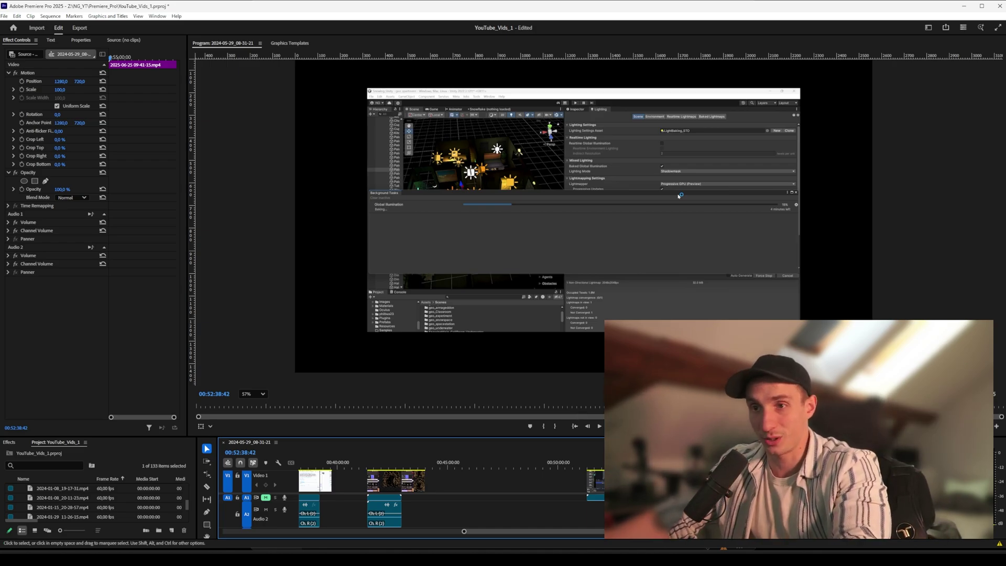
- In Premiere Pro, play the light-baking recordings at high speed and scrub to the end of the last clip
{"action": "key", "text": "l"}
{"action": "key", "text": "l"}
{"action": "key", "text": "l"}
{"action": "key", "text": "l"}
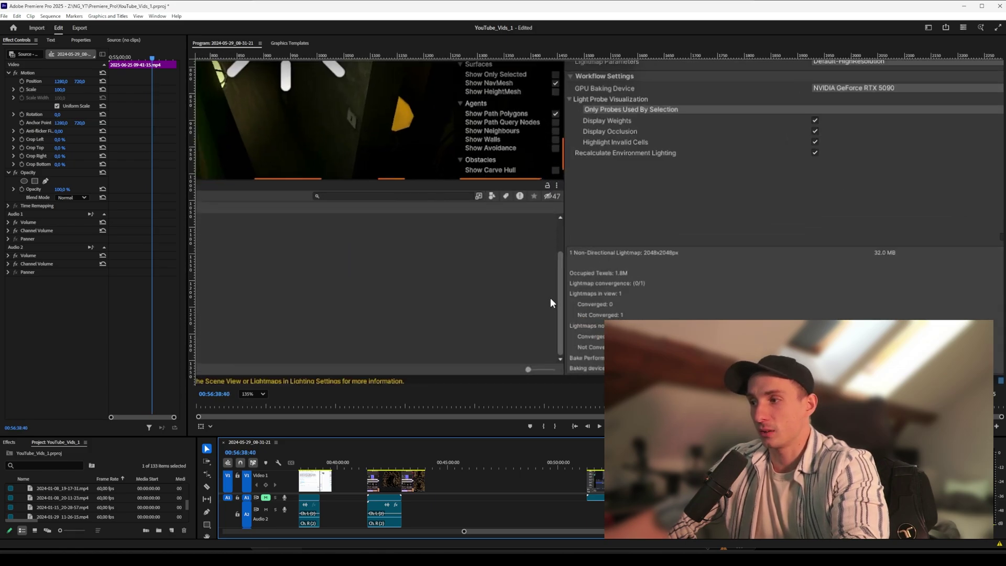
{"action": "left_click", "coordinate": [705, 462]}
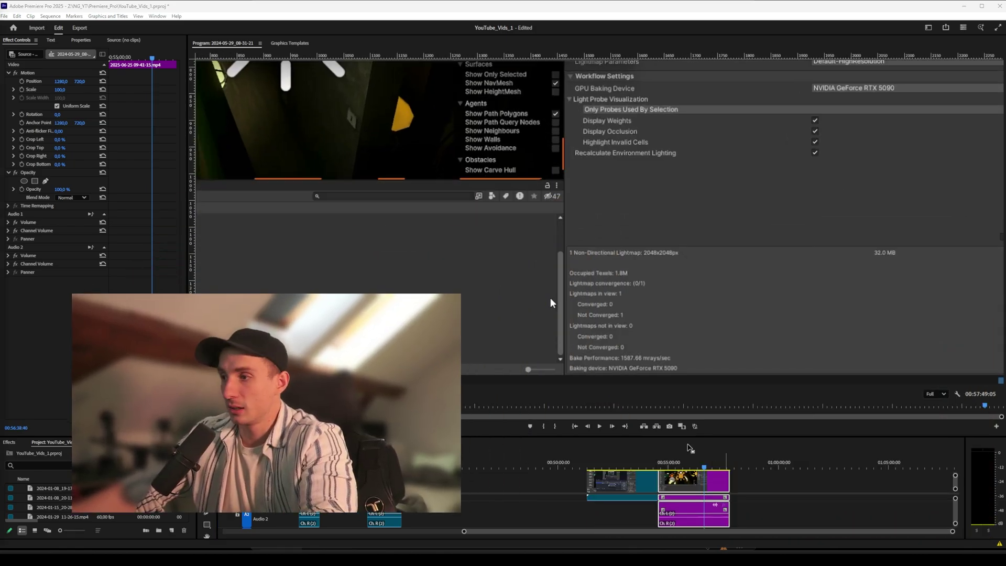
{"action": "left_click_drag", "start_coordinate": [711, 459], "coordinate": [730, 480]}
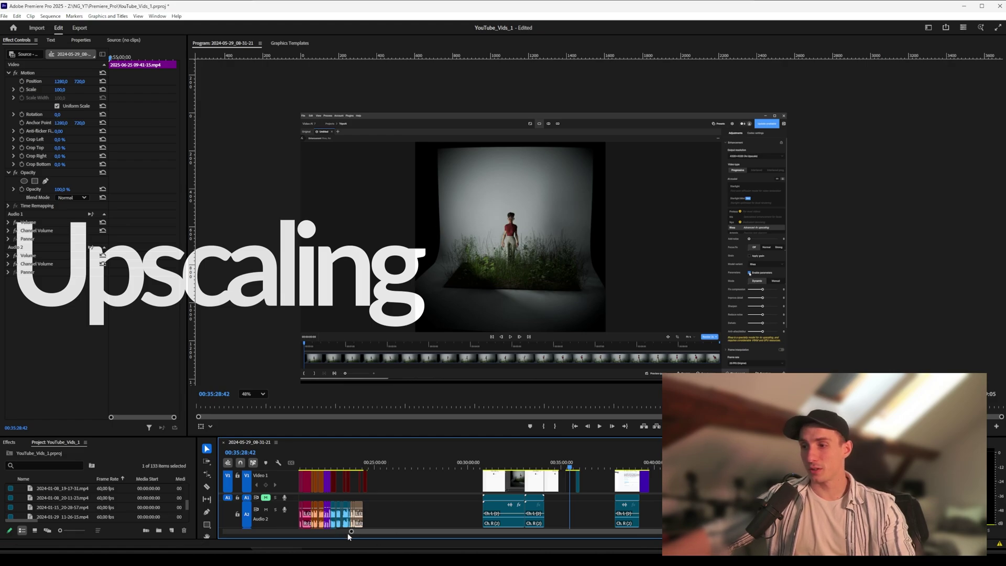
- Enlarge the timeline area around the upscaling clip and examine the AI model list in the previewed recording
{"action": "left_click_drag", "start_coordinate": [349, 533], "coordinate": [635, 532]}
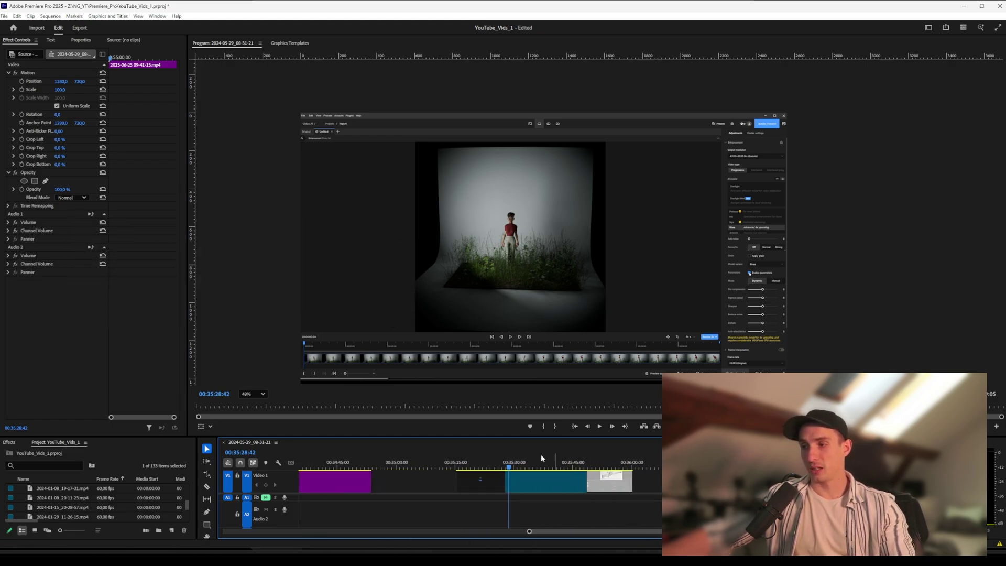
{"action": "left_click_drag", "start_coordinate": [536, 436], "coordinate": [534, 379]}
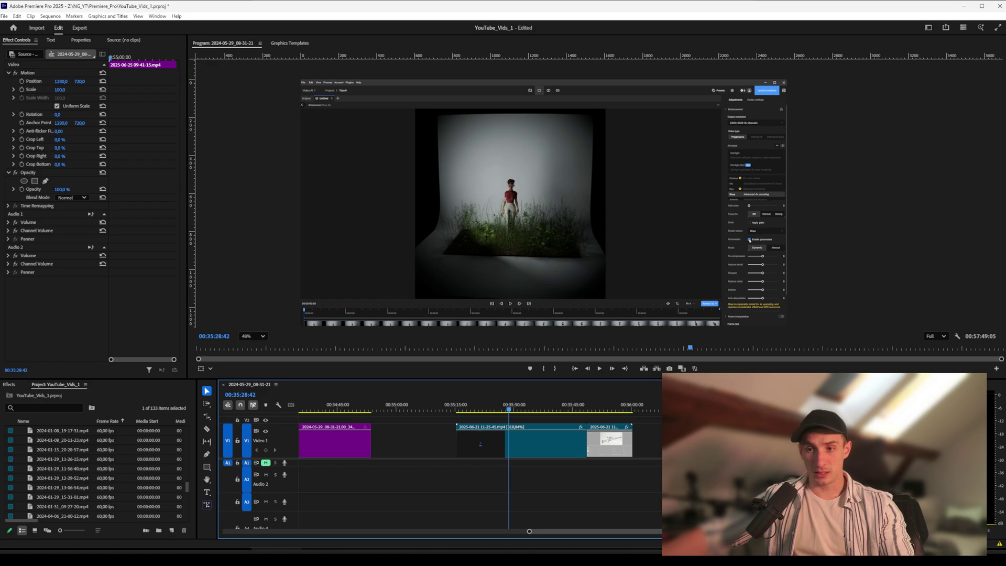
{"action": "scroll", "coordinate": [409, 261], "scroll_direction": "up", "scroll_amount": 10}
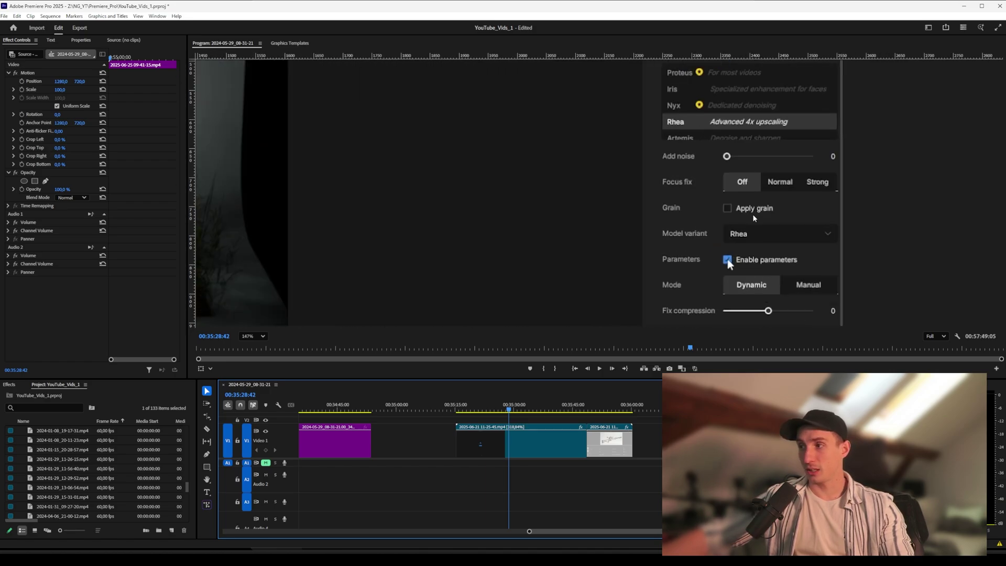
{"action": "left_click_drag", "start_coordinate": [734, 159], "coordinate": [635, 231]}
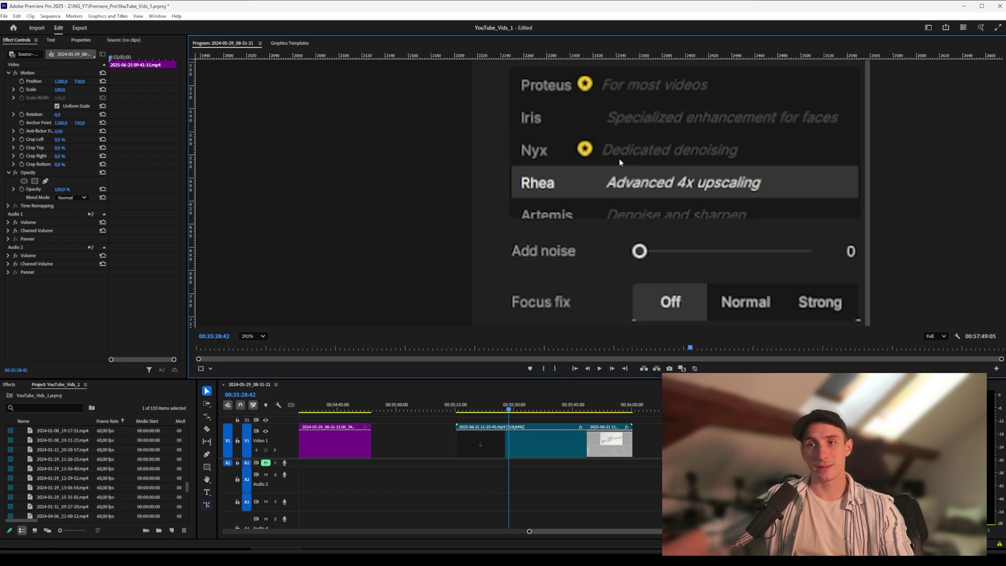
{"action": "scroll", "coordinate": [609, 102], "scroll_direction": "down", "scroll_amount": 4}
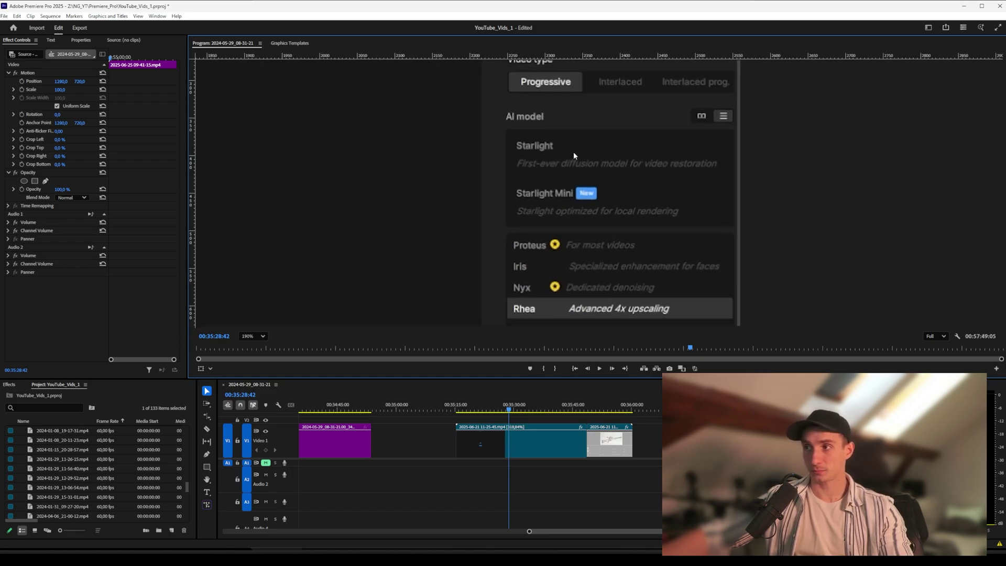
- Examine the output resolution, video type and enhancement parameters shown in the previewed upscaling recording
{"action": "left_click_drag", "start_coordinate": [596, 113], "coordinate": [581, 284]}
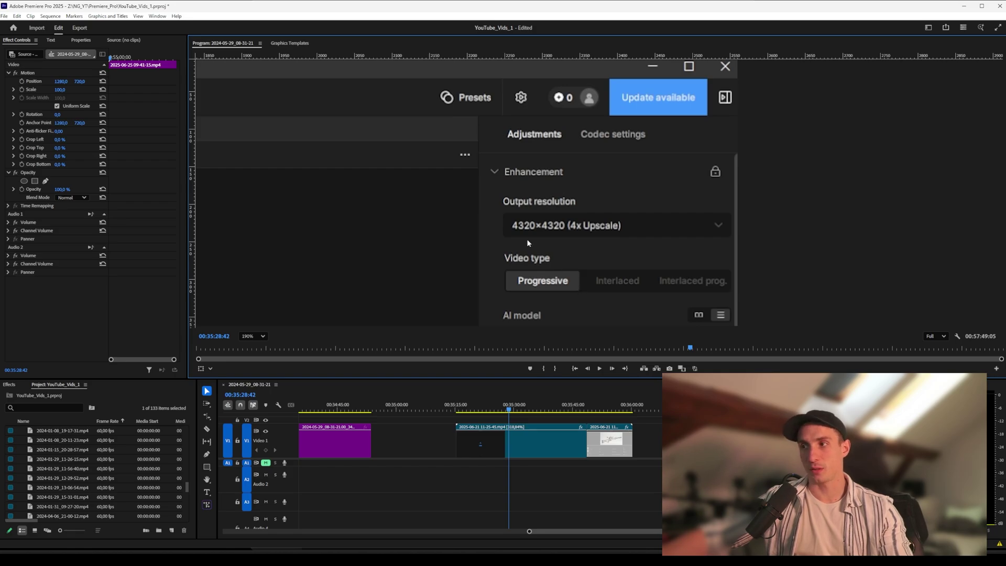
{"action": "scroll", "coordinate": [531, 246], "scroll_direction": "up", "scroll_amount": 4}
{"action": "scroll", "coordinate": [534, 245], "scroll_direction": "down", "scroll_amount": 6}
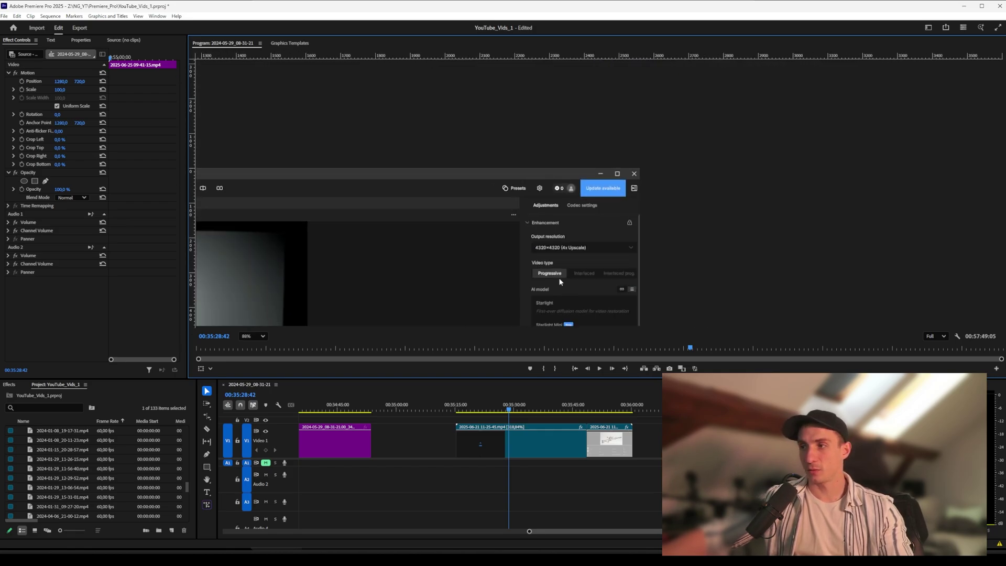
{"action": "scroll", "coordinate": [597, 254], "scroll_direction": "up", "scroll_amount": 3}
{"action": "left_click_drag", "start_coordinate": [601, 210], "coordinate": [589, 34]}
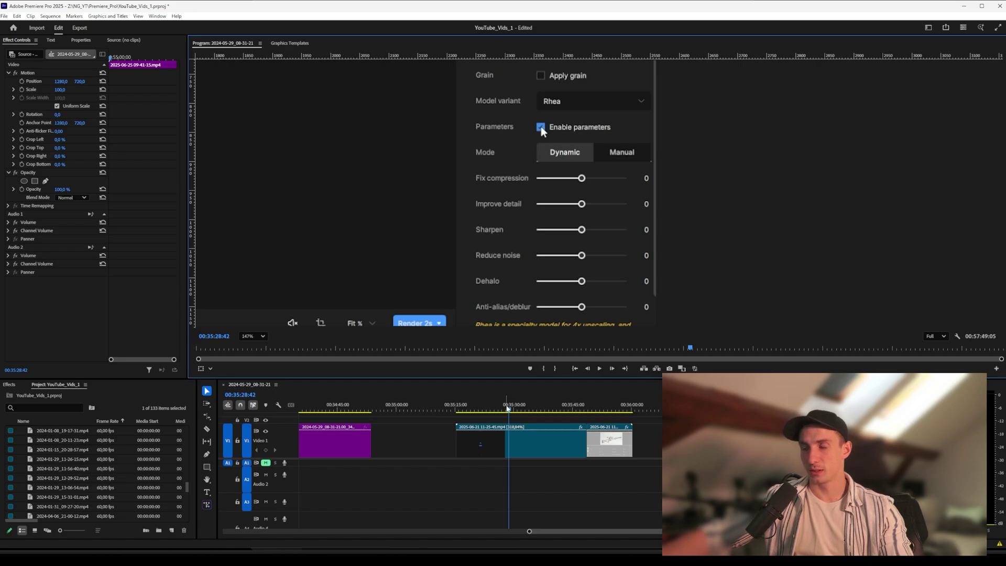
{"action": "scroll", "coordinate": [546, 252], "scroll_direction": "down", "scroll_amount": 3}
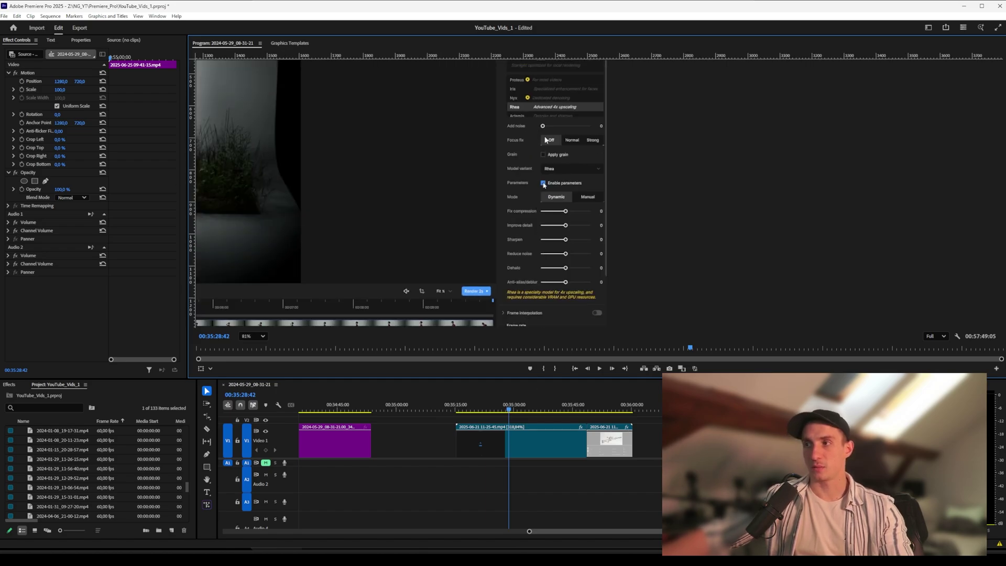
{"action": "left_click_drag", "start_coordinate": [544, 185], "coordinate": [565, 45]}
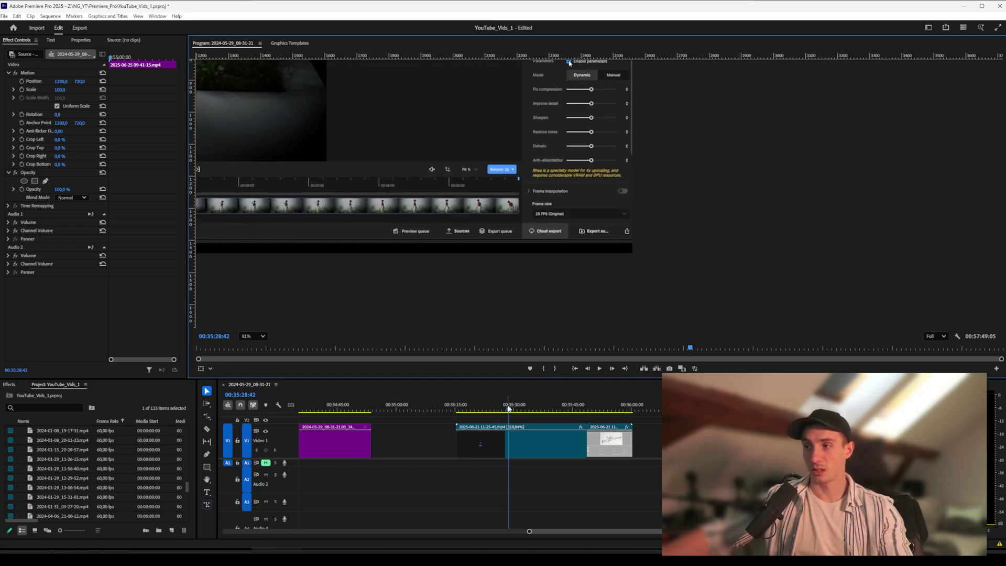
- Advance through the upscaling recording and inspect the GPU memory and power graphs in the benchmark screenshot
{"action": "left_click_drag", "start_coordinate": [531, 411], "coordinate": [548, 412]}
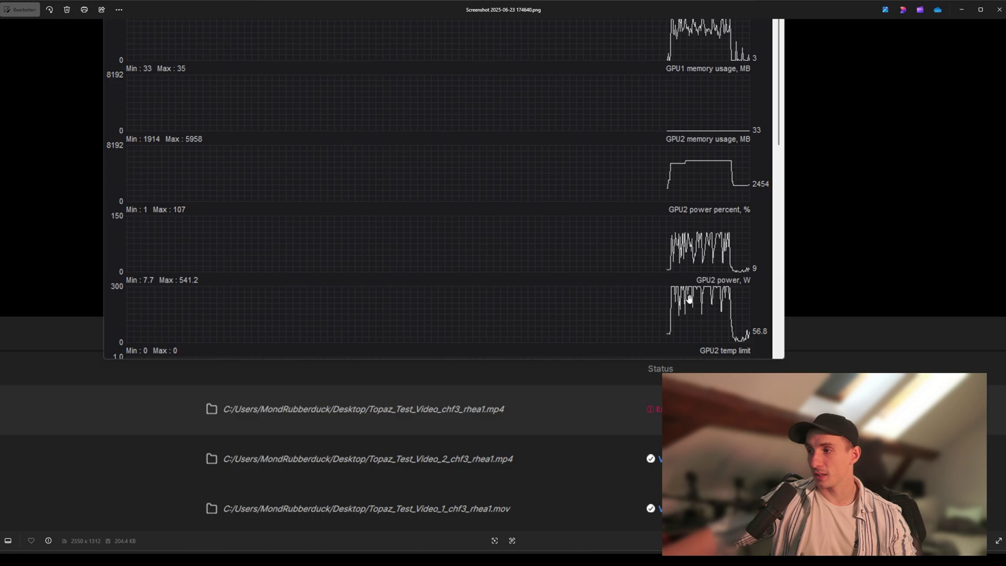
{"action": "scroll", "coordinate": [671, 305], "scroll_direction": "down", "scroll_amount": 1}
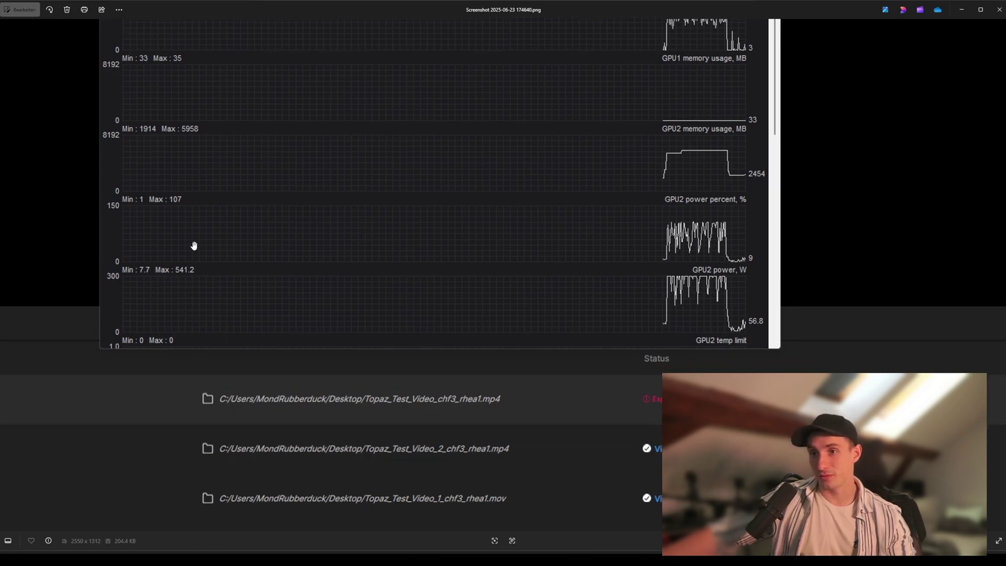
{"action": "scroll", "coordinate": [211, 192], "scroll_direction": "up", "scroll_amount": 5}
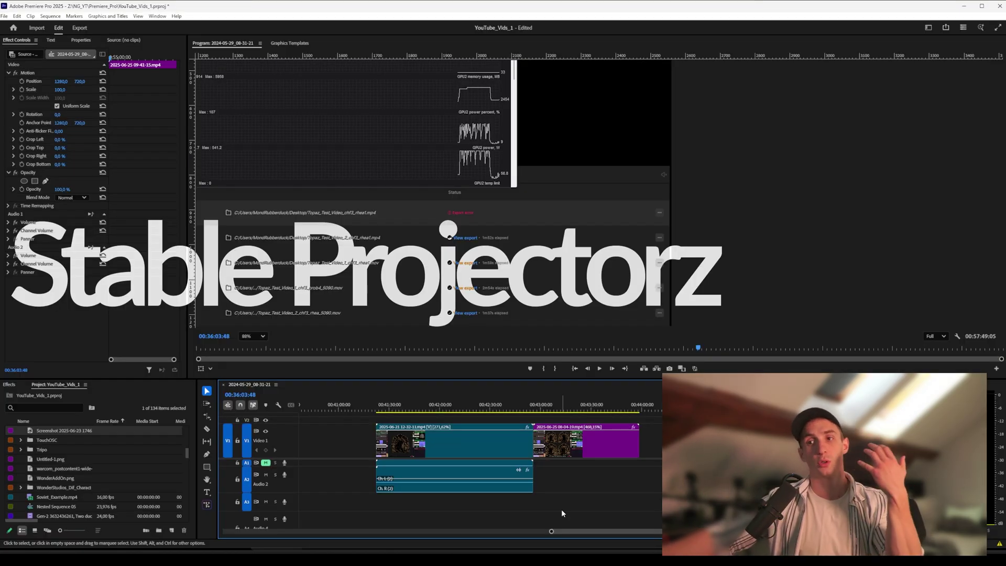
- Play the Stable Projectorz recording from near its start
{"action": "left_click", "coordinate": [383, 405]}
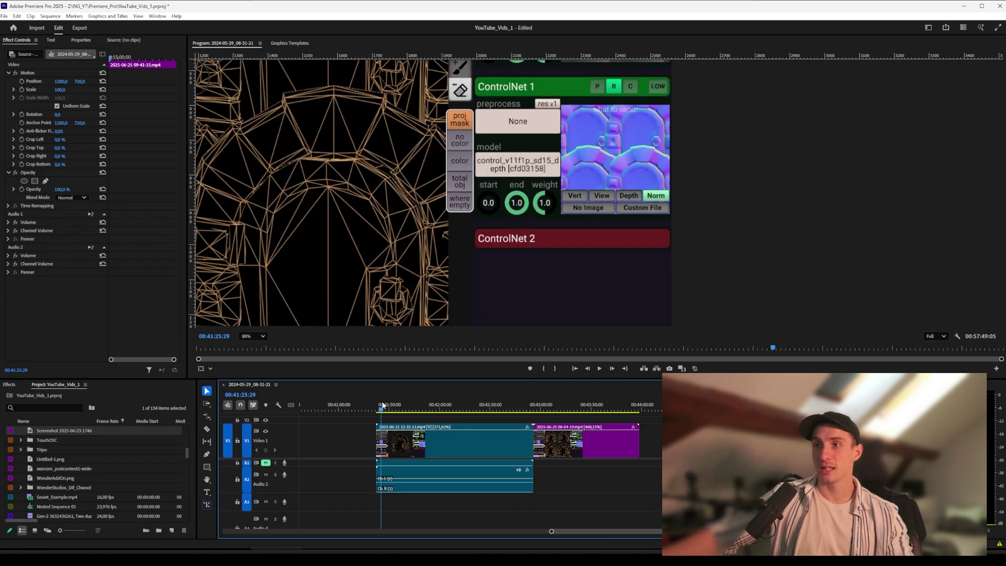
{"action": "key", "text": "space"}
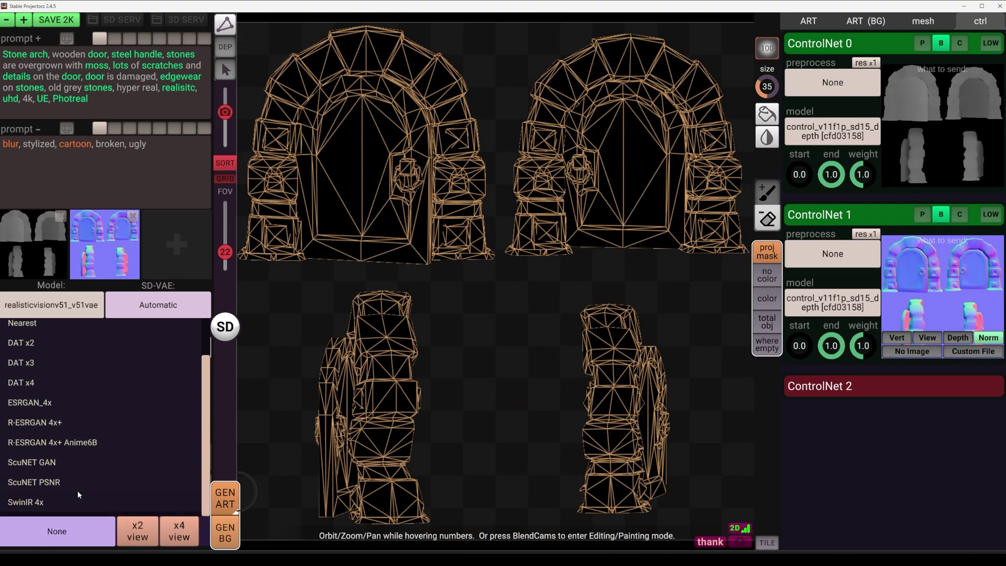
- In Stable Projectorz, generate the stone door textures, select the third result and generate art again at double the 512 size
{"action": "left_click", "coordinate": [235, 540]}
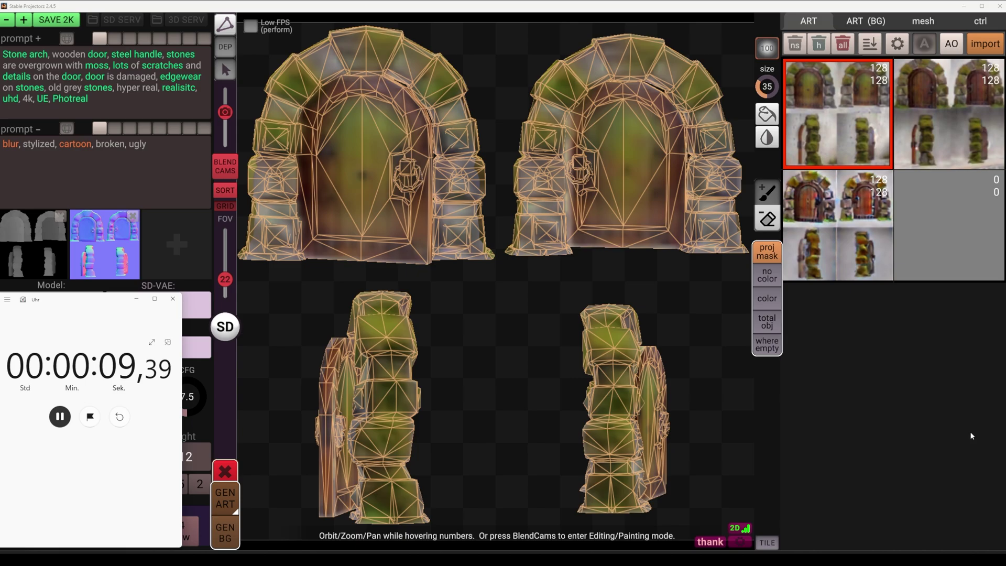
{"action": "left_click", "coordinate": [837, 225]}
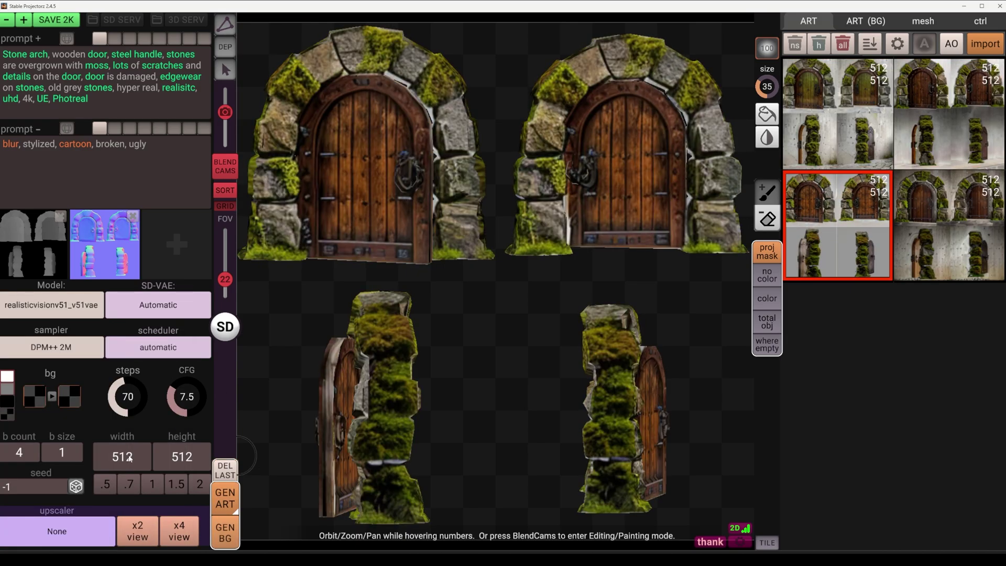
{"action": "left_click", "coordinate": [200, 484]}
{"action": "left_click", "coordinate": [226, 499]}
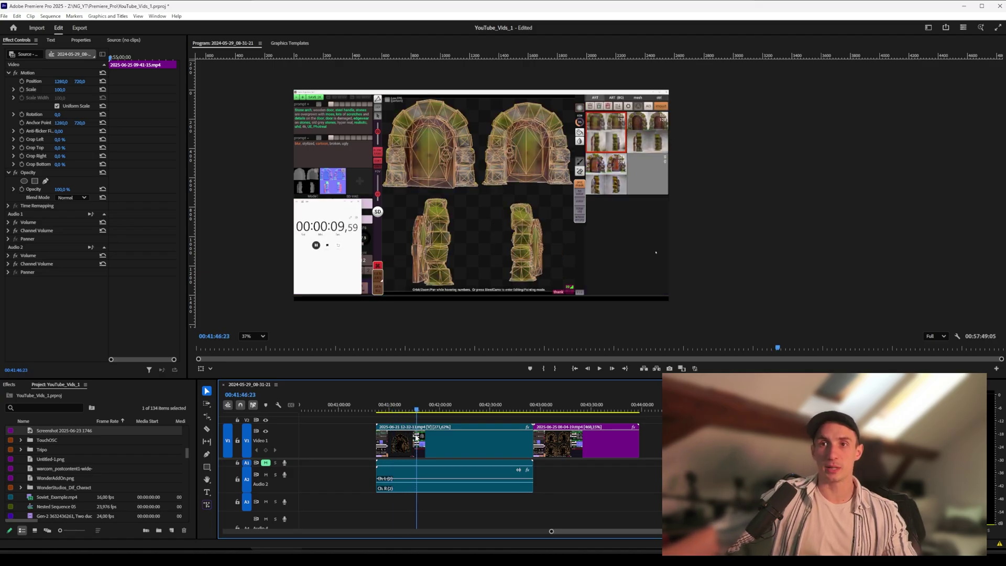
- In Premiere Pro, scrub through both Stable Projectorz recordings to compare the stopwatch times of the texture generation
{"action": "left_click", "coordinate": [416, 436]}
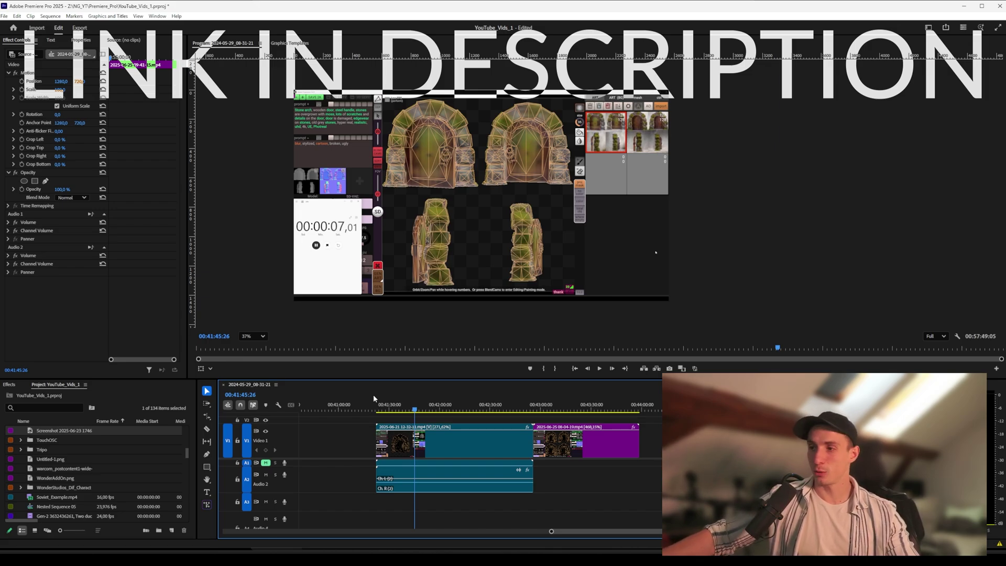
{"action": "left_click_drag", "start_coordinate": [443, 410], "coordinate": [465, 430]}
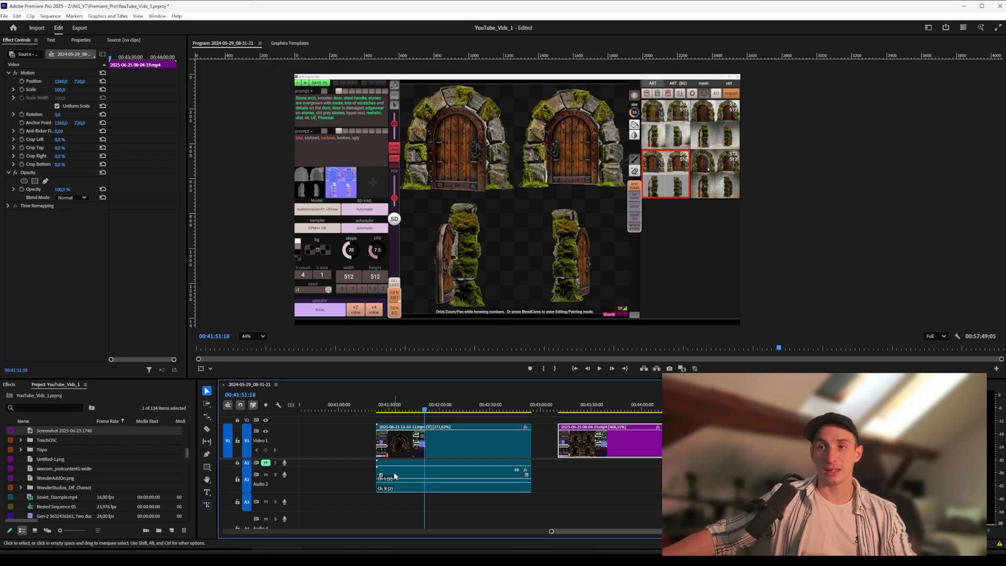
{"action": "left_click_drag", "start_coordinate": [425, 412], "coordinate": [478, 435]}
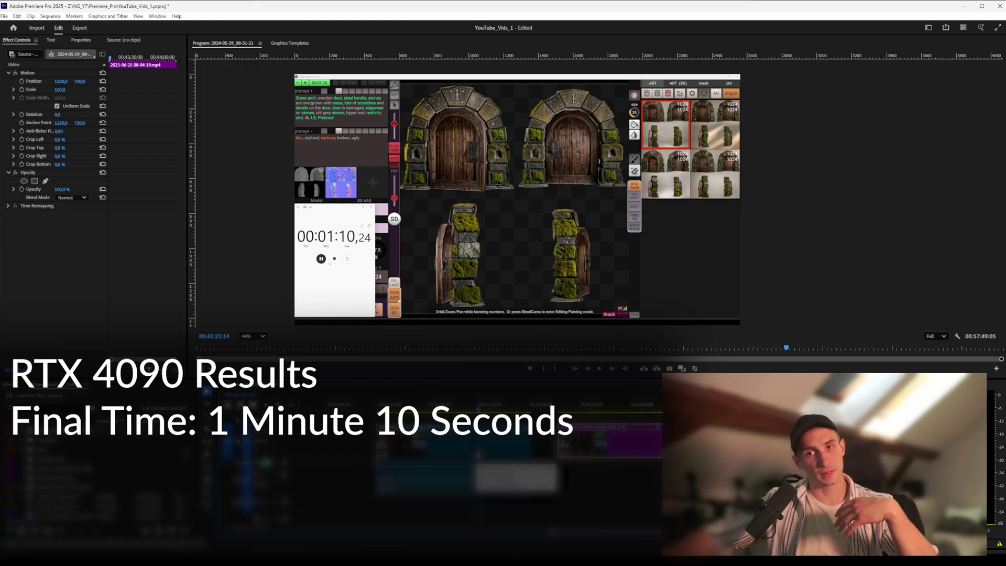
{"action": "key", "text": "Down"}
{"action": "left_click_drag", "start_coordinate": [538, 408], "coordinate": [608, 483]}
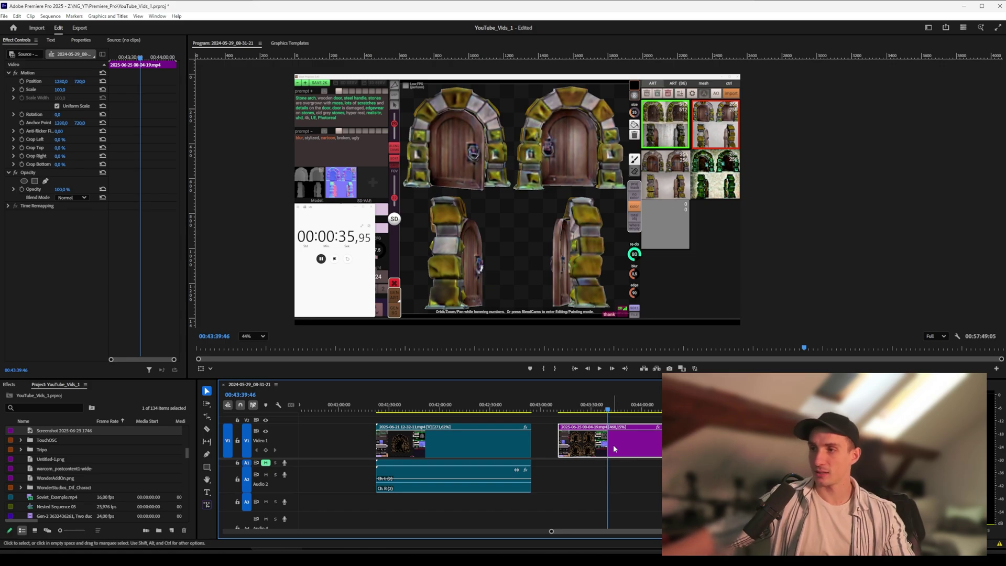
- Advance to the end of the second Stable Projectorz recording and inspect the GPU memory usage and power graphs in the hardware monitor
{"action": "left_click_drag", "start_coordinate": [608, 412], "coordinate": [617, 414]}
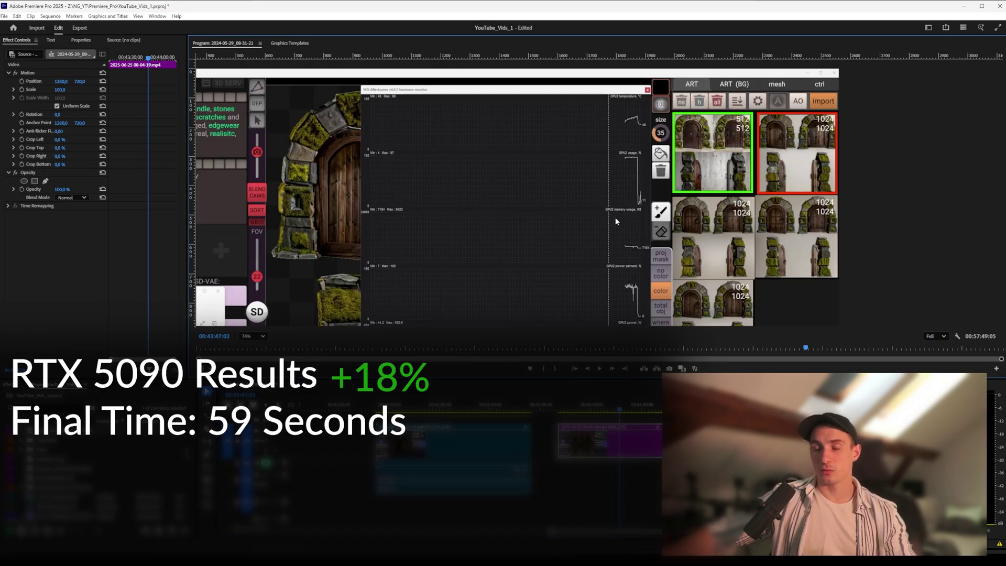
{"action": "scroll", "coordinate": [627, 256], "scroll_direction": "up", "scroll_amount": 5}
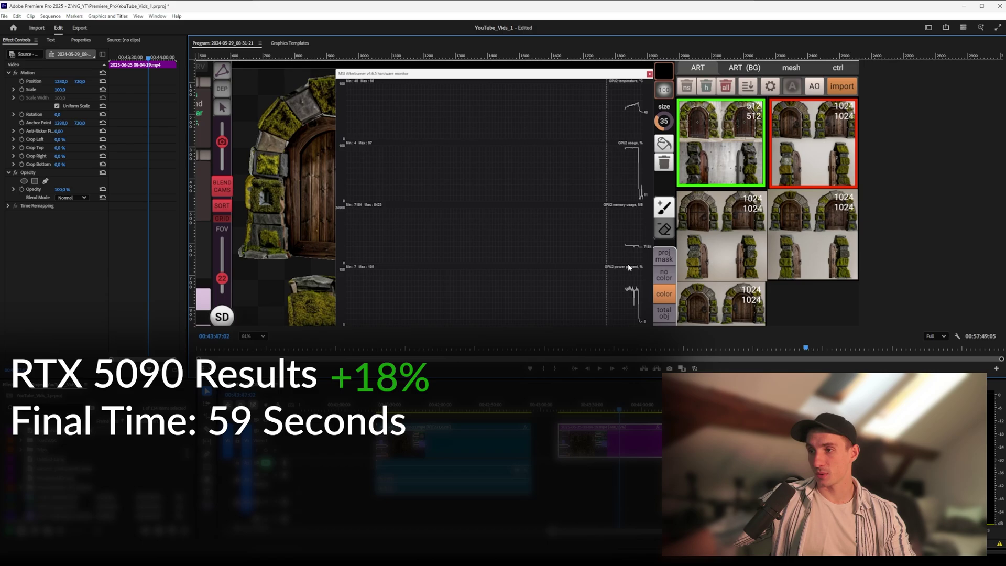
{"action": "left_click_drag", "start_coordinate": [577, 219], "coordinate": [458, 222]}
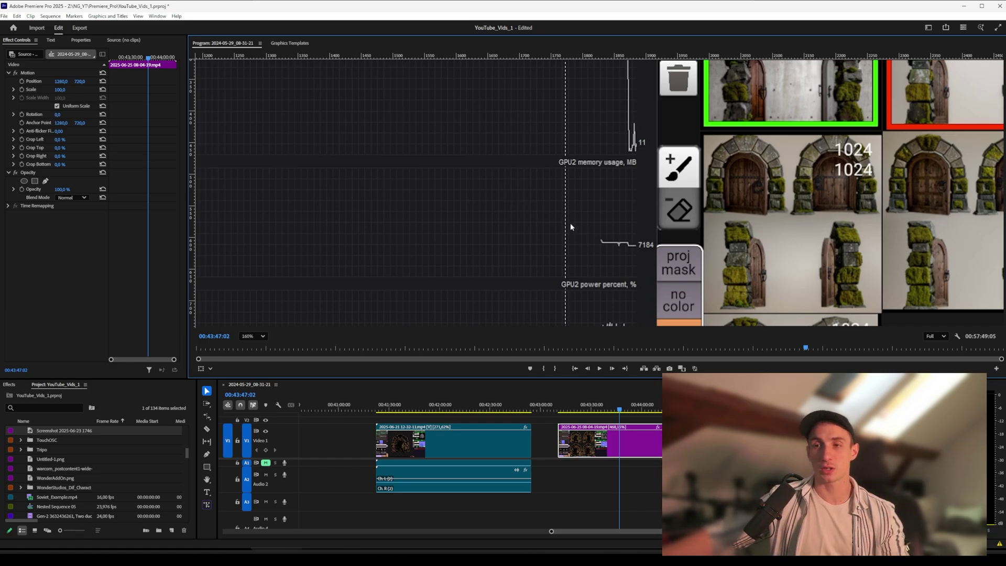
{"action": "scroll", "coordinate": [571, 225], "scroll_direction": "down", "scroll_amount": 3}
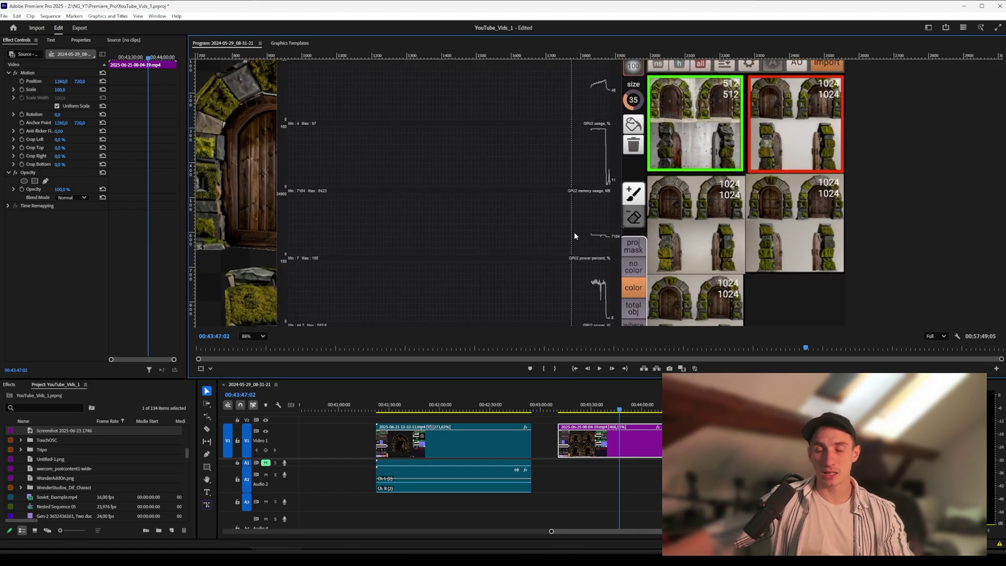
{"action": "scroll", "coordinate": [573, 232], "scroll_direction": "down", "scroll_amount": 3}
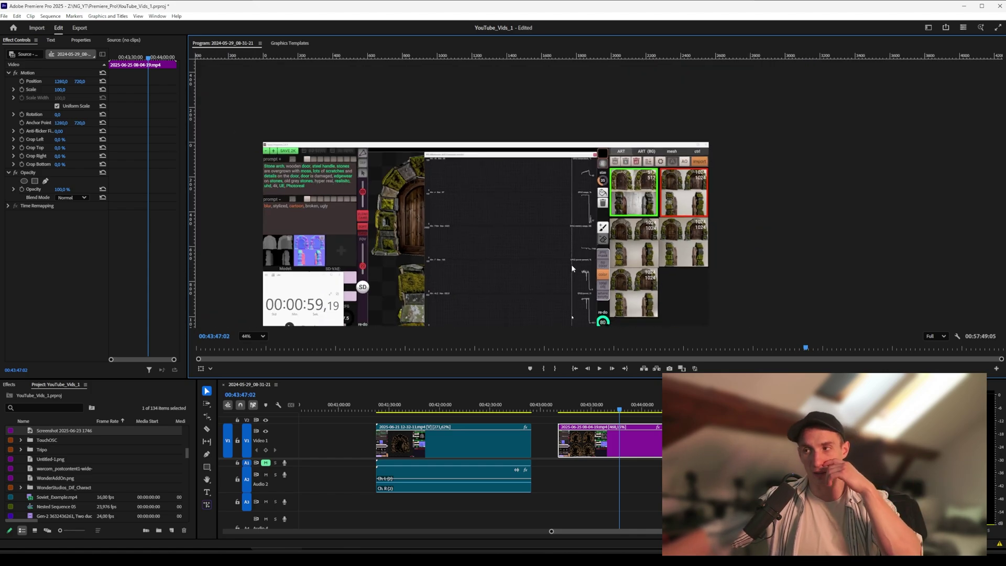
{"action": "scroll", "coordinate": [549, 192], "scroll_direction": "up", "scroll_amount": 4}
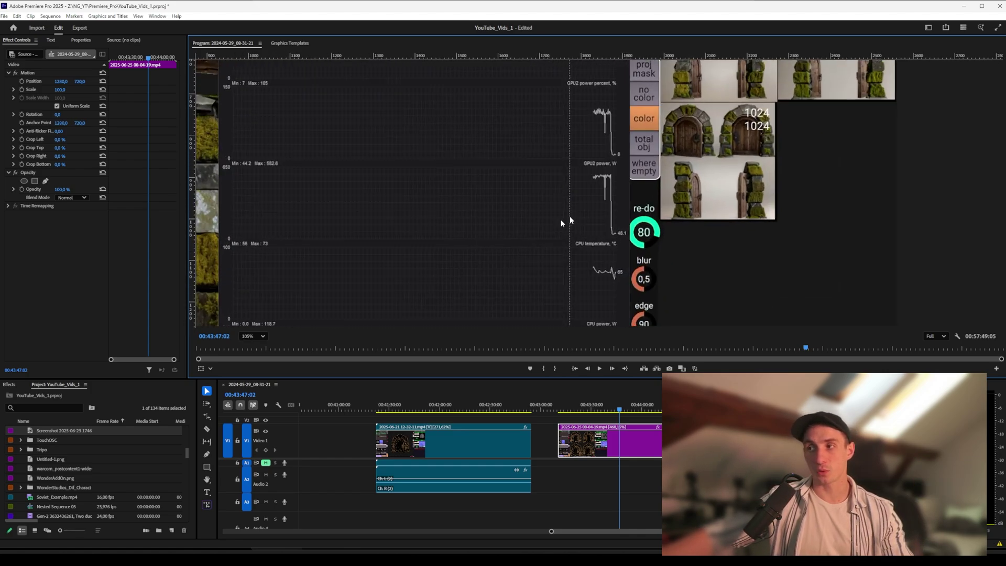
{"action": "scroll", "coordinate": [541, 212], "scroll_direction": "up", "scroll_amount": 2}
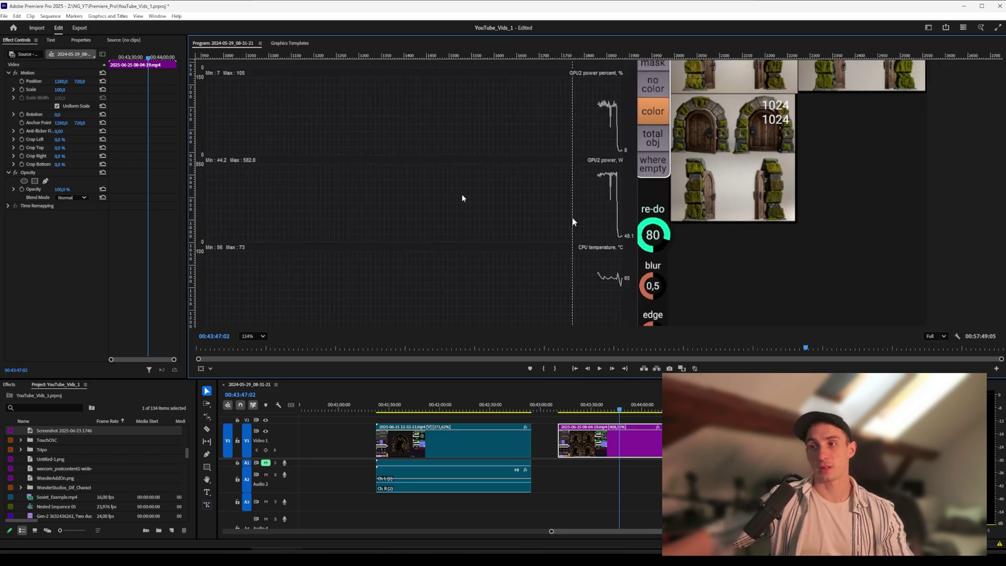
{"action": "scroll", "coordinate": [612, 189], "scroll_direction": "left", "scroll_amount": 1}
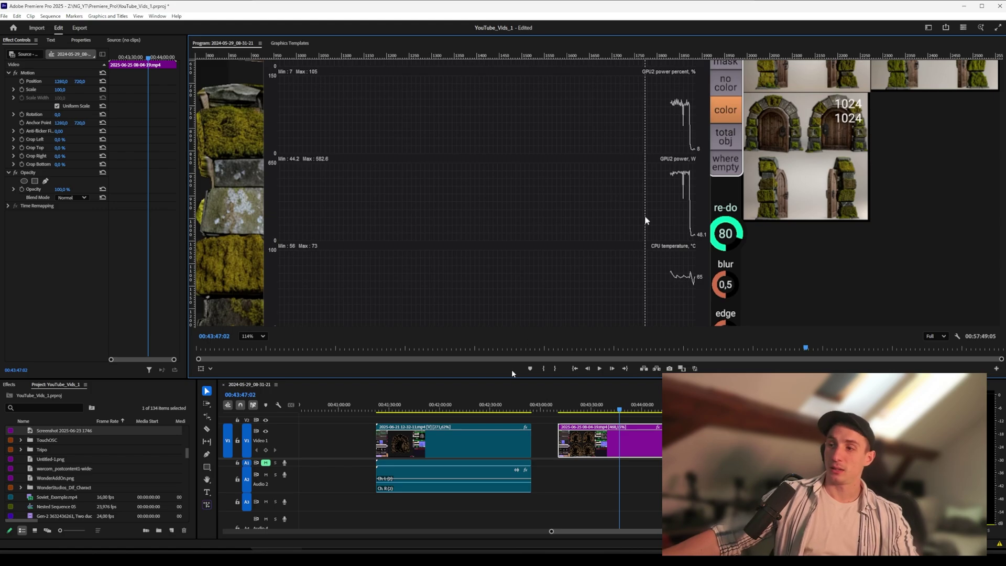
- Go to the first Wan2.1 text2video 14B recording earlier in the sequence and examine its prompt, resolution and generation settings
{"action": "scroll", "coordinate": [515, 535], "scroll_direction": "up", "scroll_amount": 5}
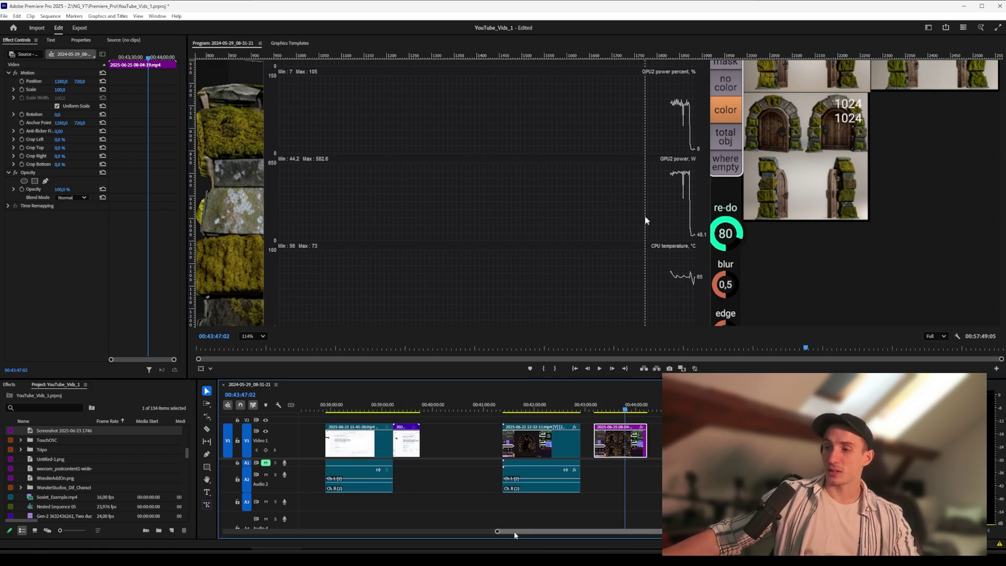
{"action": "scroll", "coordinate": [519, 532], "scroll_direction": "up", "scroll_amount": 2}
{"action": "left_click", "coordinate": [387, 407]}
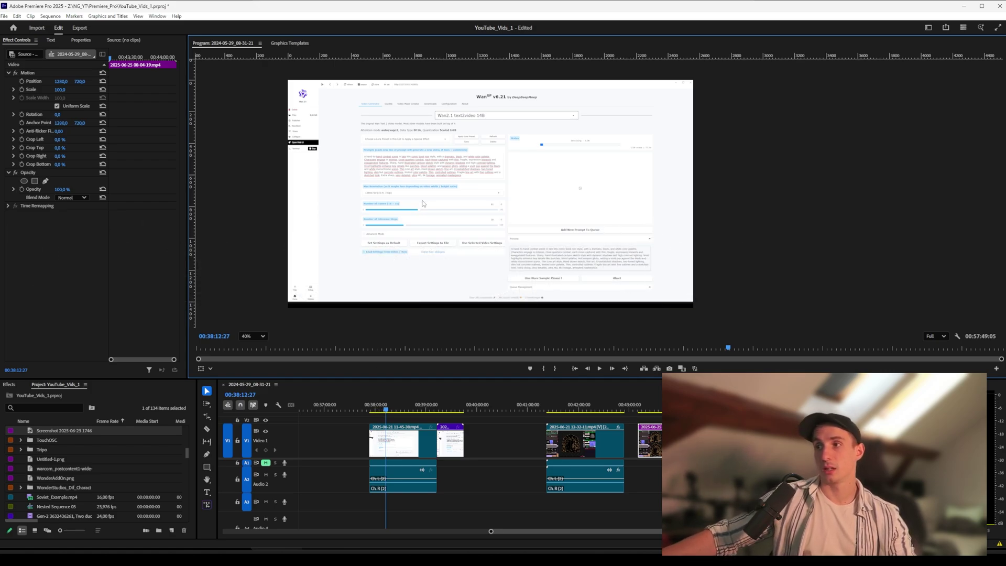
{"action": "scroll", "coordinate": [424, 204], "scroll_direction": "up", "scroll_amount": 8}
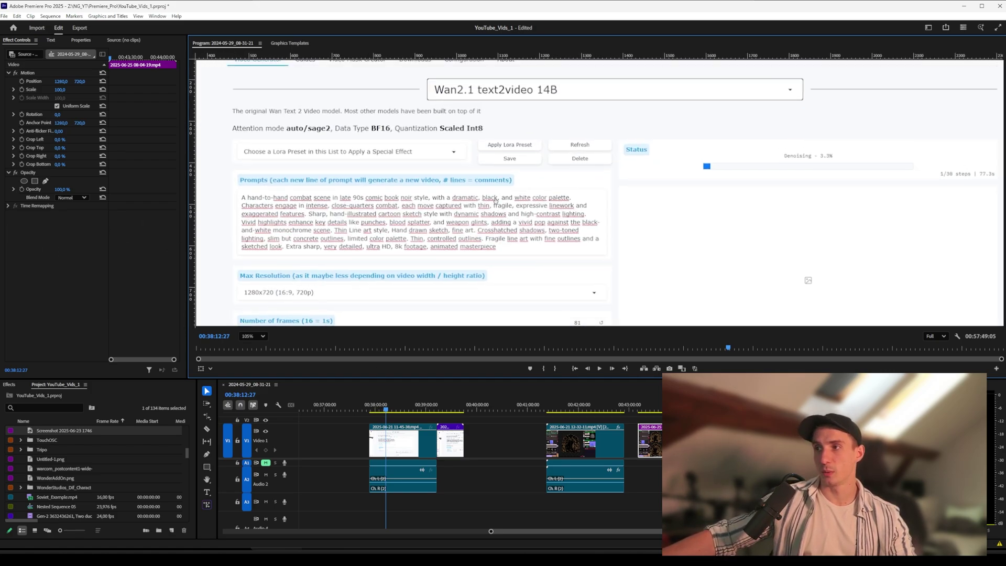
{"action": "scroll", "coordinate": [495, 200], "scroll_direction": "up", "scroll_amount": 1}
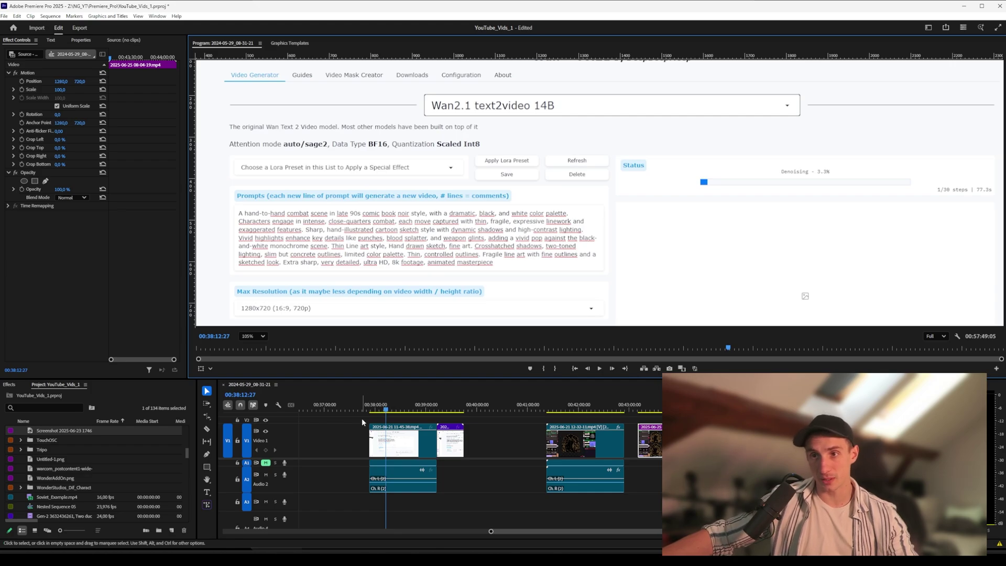
- Scrub to the finished video in the first Wan2.1 recording and read its total generation time
{"action": "left_click", "coordinate": [393, 409]}
{"action": "left_click_drag", "start_coordinate": [393, 411], "coordinate": [424, 420]}
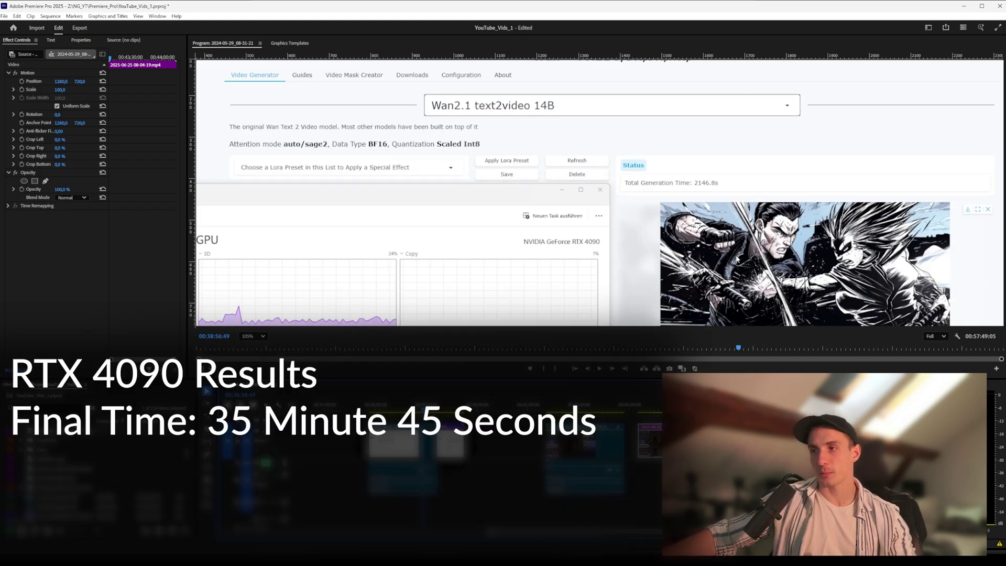
{"action": "scroll", "coordinate": [737, 258], "scroll_direction": "up", "scroll_amount": 5}
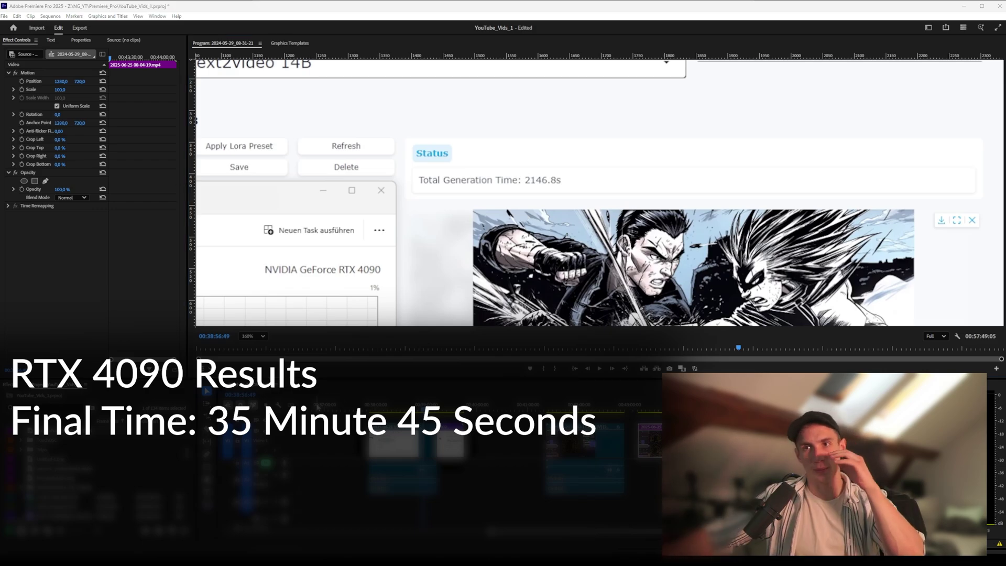
{"action": "scroll", "coordinate": [461, 352], "scroll_direction": "down", "scroll_amount": 2}
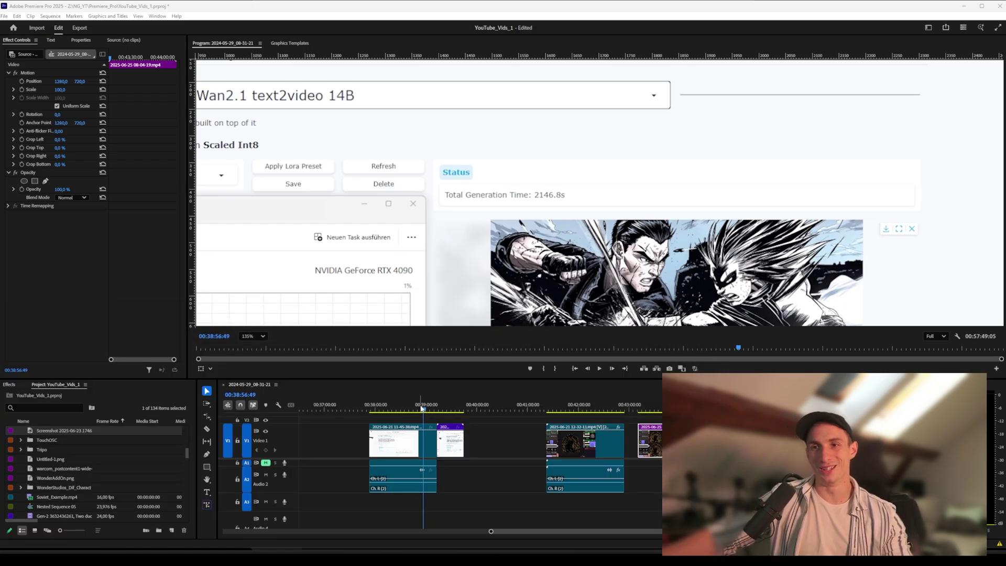
- Move to the start of the second Wan2.1 recording and inspect the GPU power graphs in the hardware monitor
{"action": "left_click_drag", "start_coordinate": [425, 405], "coordinate": [442, 426]}
{"action": "scroll", "coordinate": [525, 193], "scroll_direction": "down", "scroll_amount": 4}
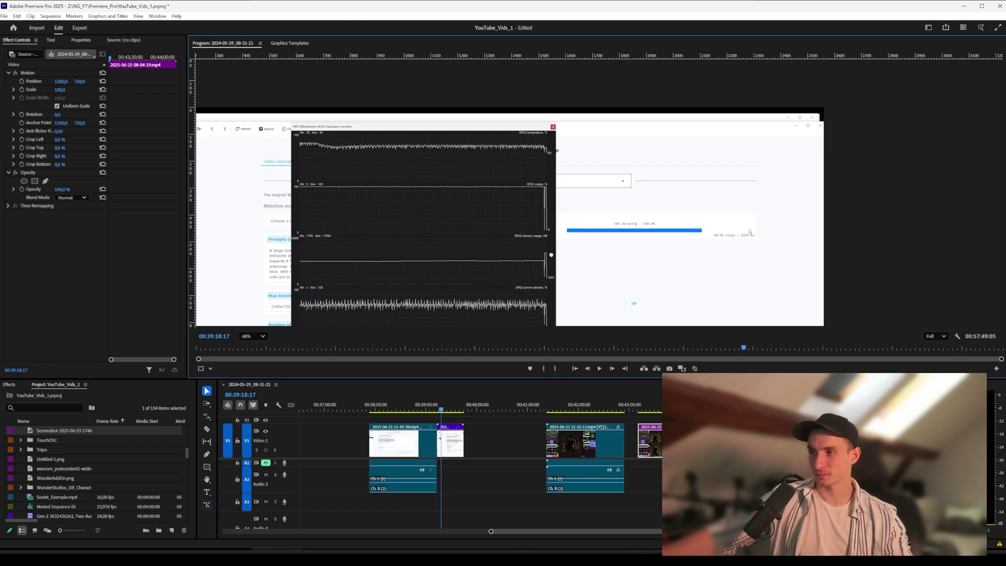
{"action": "scroll", "coordinate": [471, 283], "scroll_direction": "up", "scroll_amount": 3}
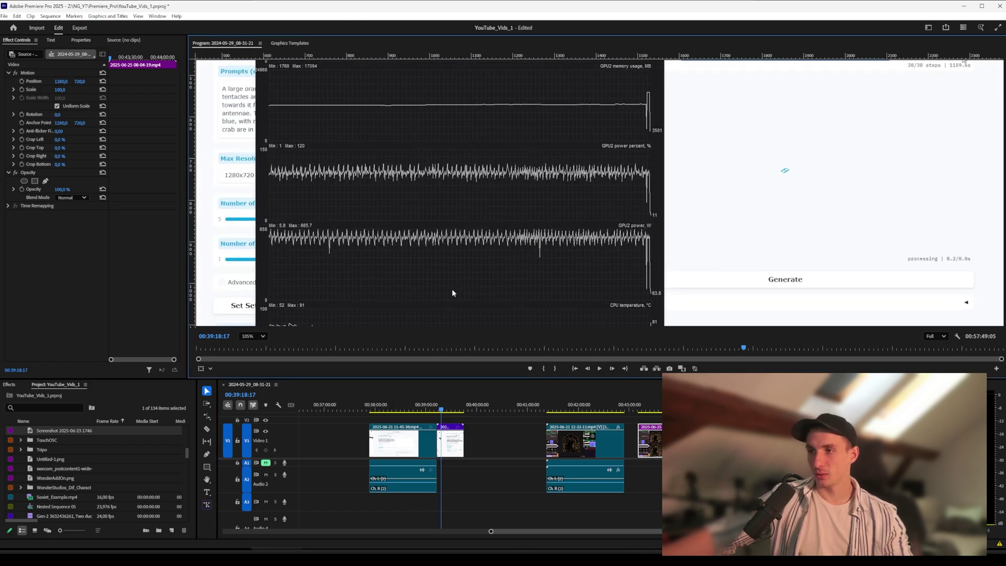
{"action": "scroll", "coordinate": [453, 293], "scroll_direction": "up", "scroll_amount": 4}
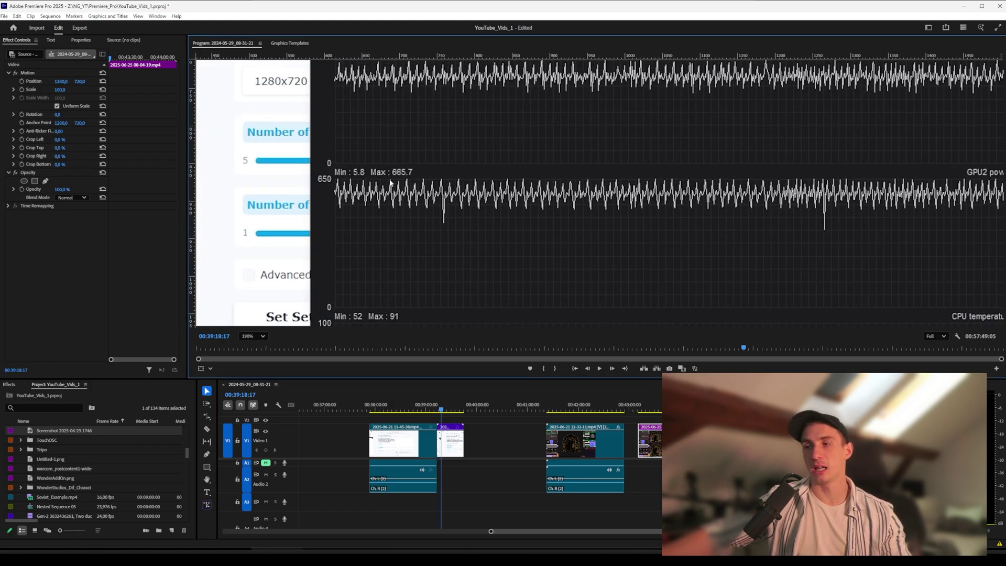
{"action": "scroll", "coordinate": [391, 181], "scroll_direction": "up", "scroll_amount": 2}
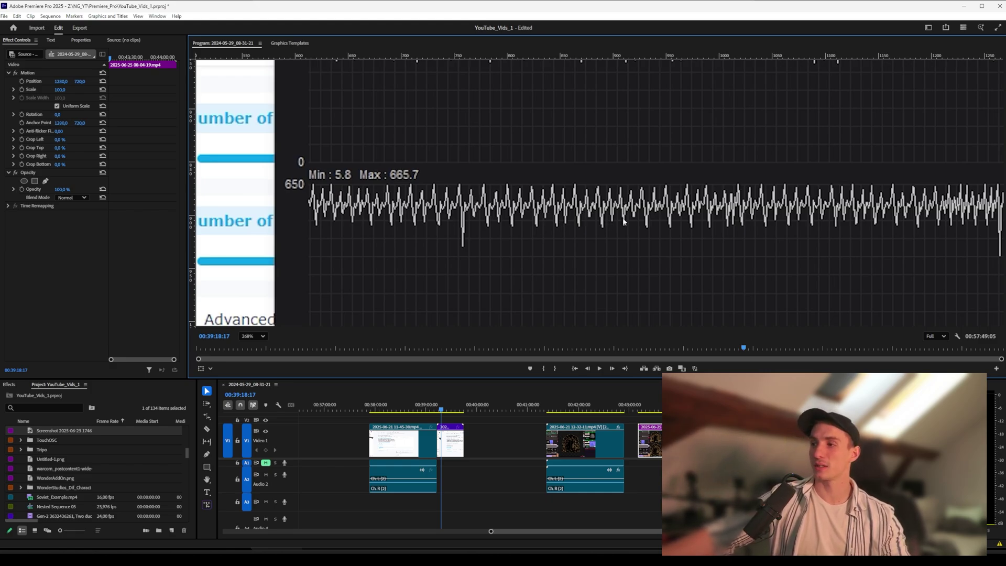
{"action": "scroll", "coordinate": [575, 209], "scroll_direction": "down", "scroll_amount": 3}
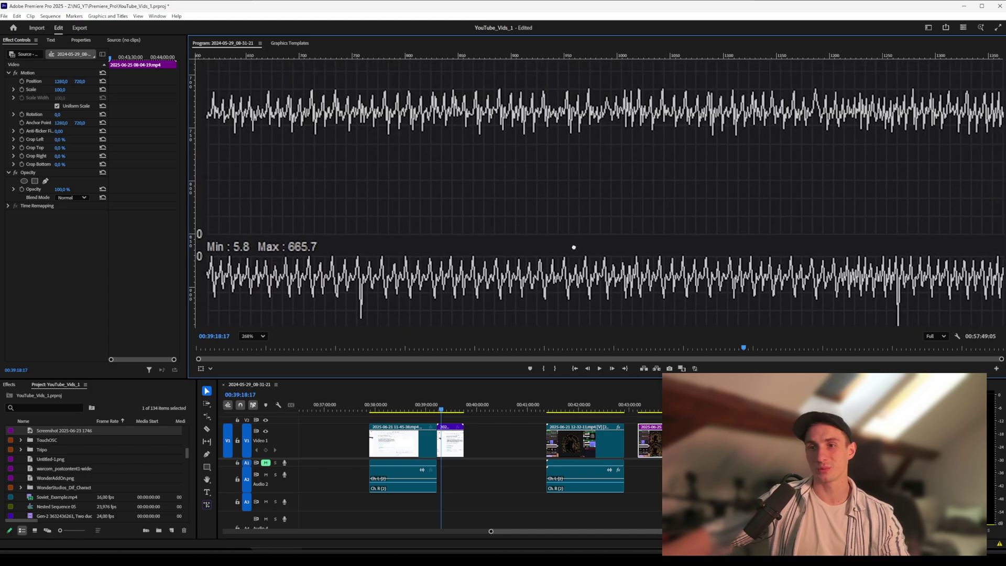
- Advance the second Wan2.1 recording to the generated underwater video and read its total generation time
{"action": "scroll", "coordinate": [553, 198], "scroll_direction": "down", "scroll_amount": 2}
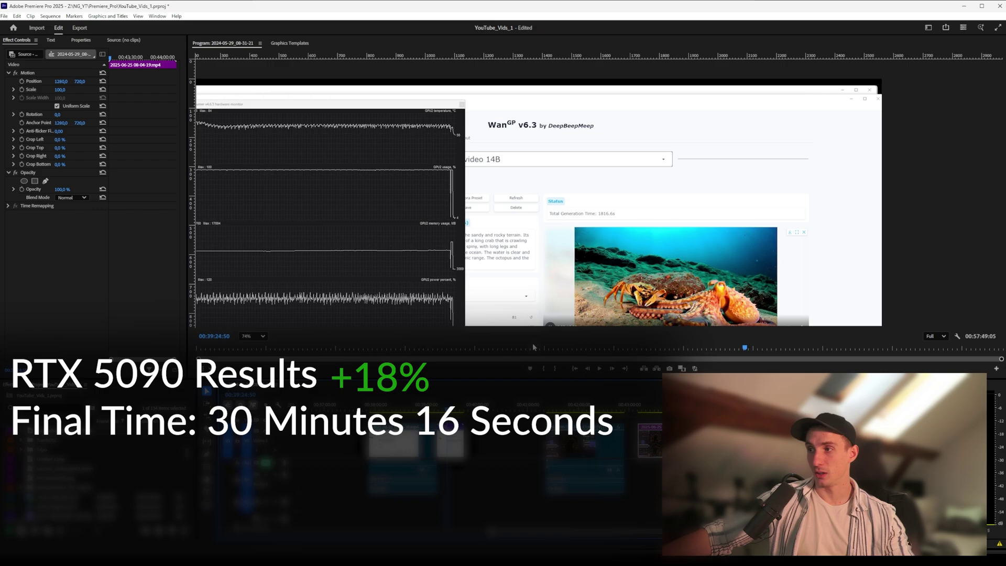
{"action": "scroll", "coordinate": [516, 203], "scroll_direction": "up", "scroll_amount": 5}
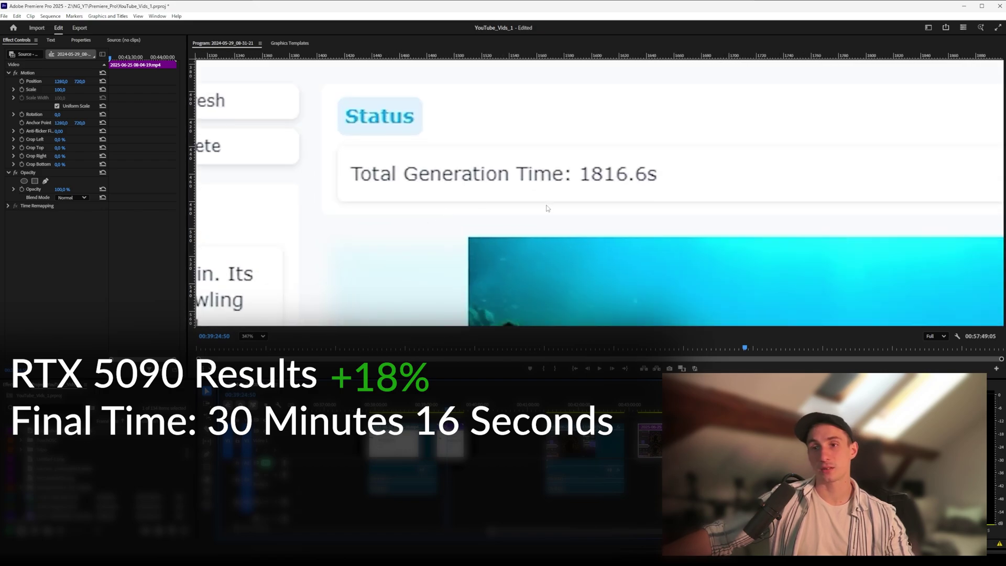